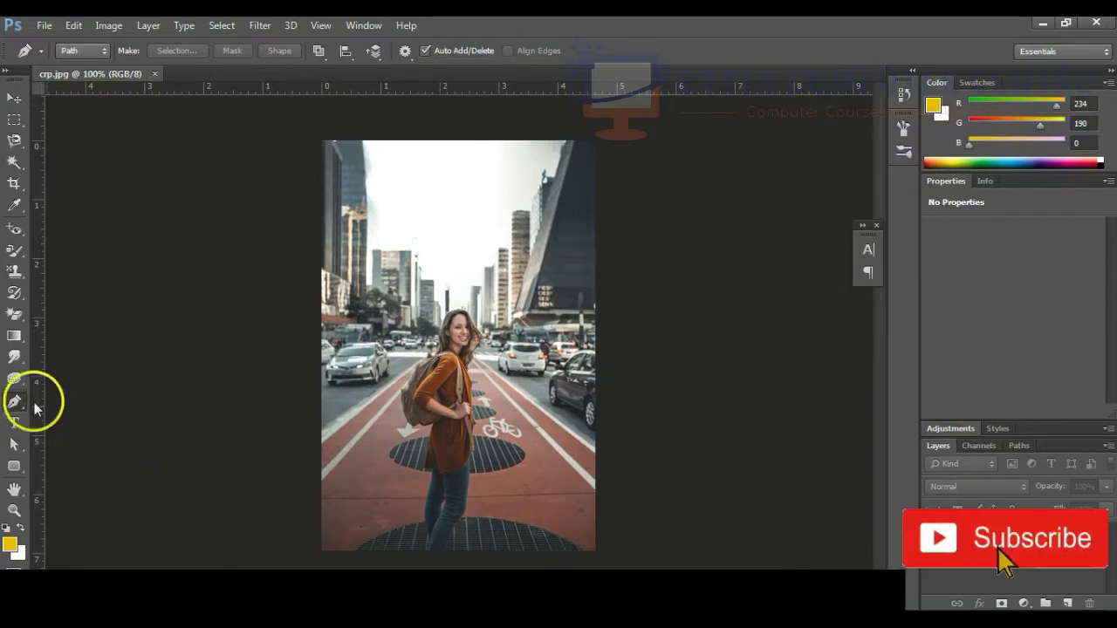
Try a freehand selection along the back of the woman's lower legs with the Lasso tool, and clear it.
left_click(15, 402)
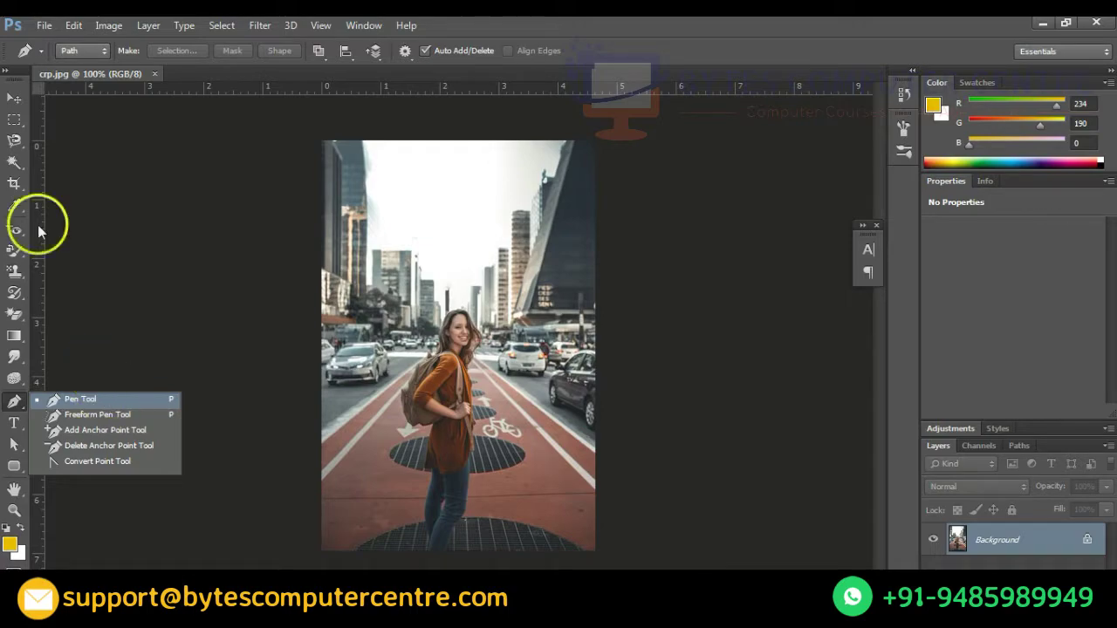
left_click(14, 145)
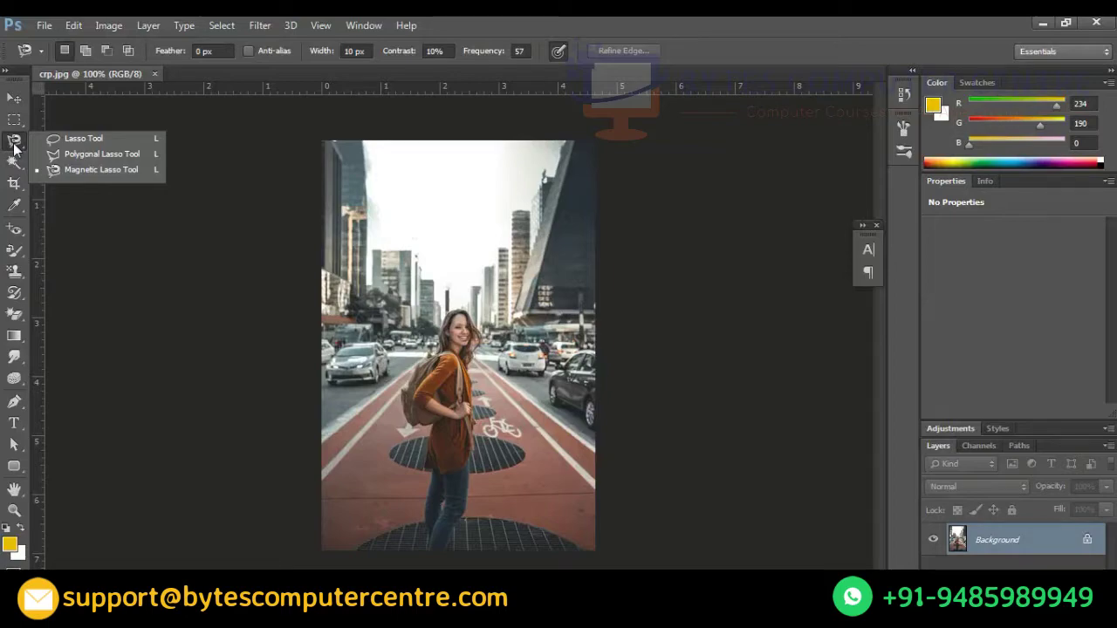
left_click(85, 144)
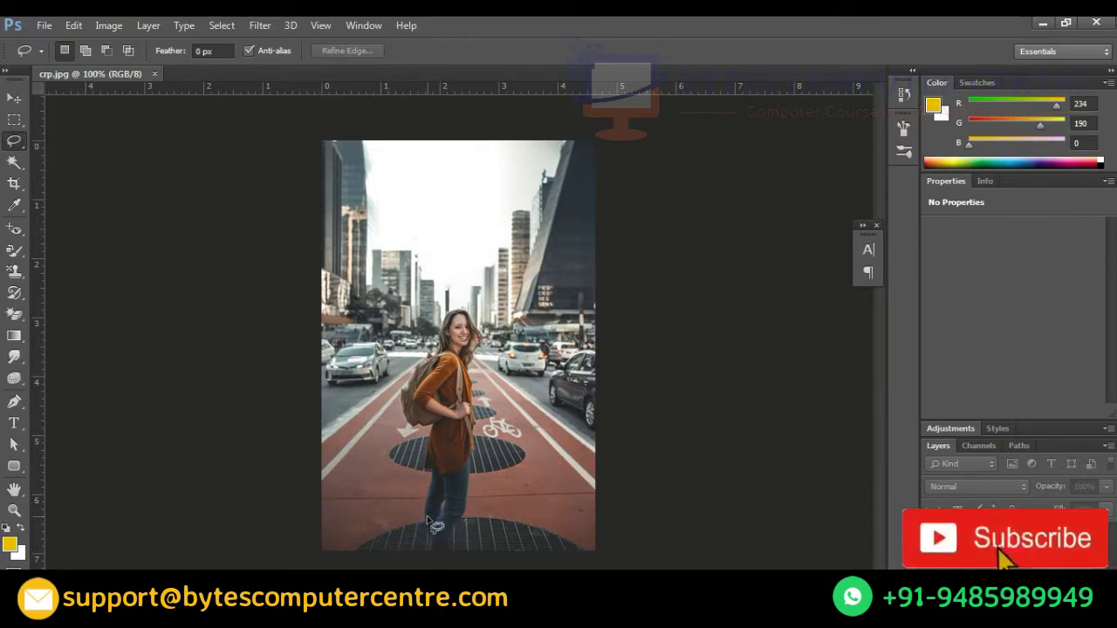
left_click_drag(427, 527, 426, 524)
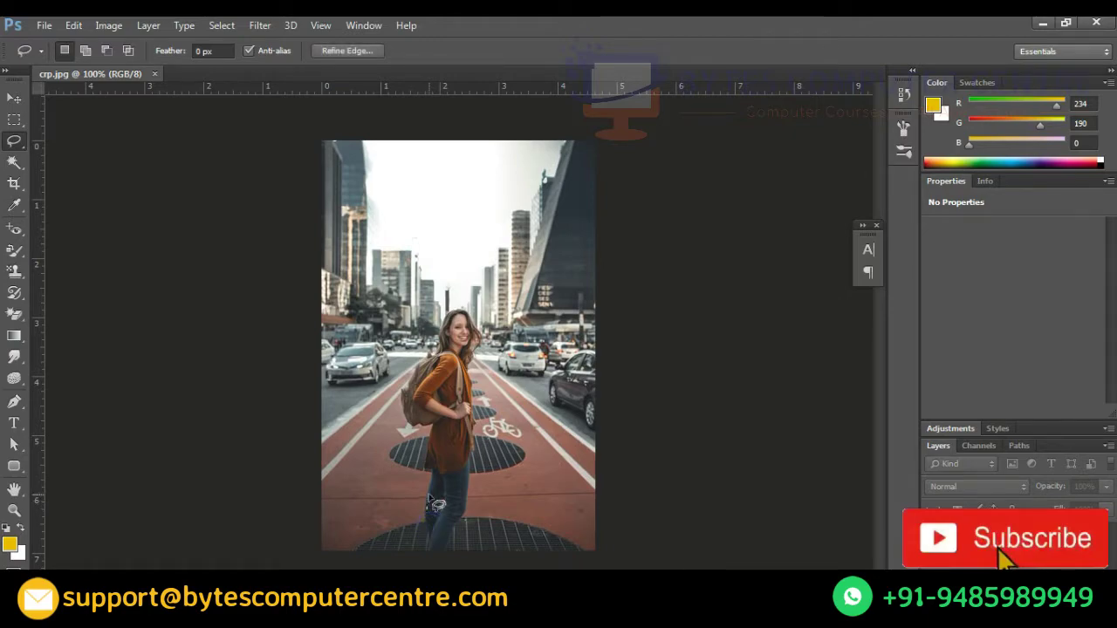
left_click_drag(432, 482, 430, 534)
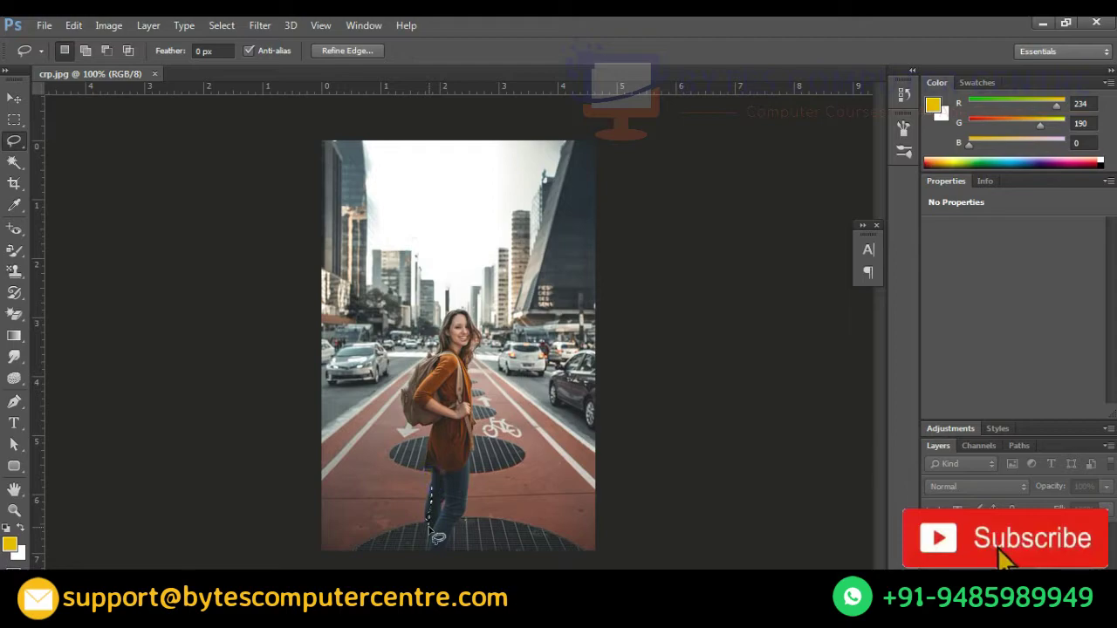
left_click(434, 536)
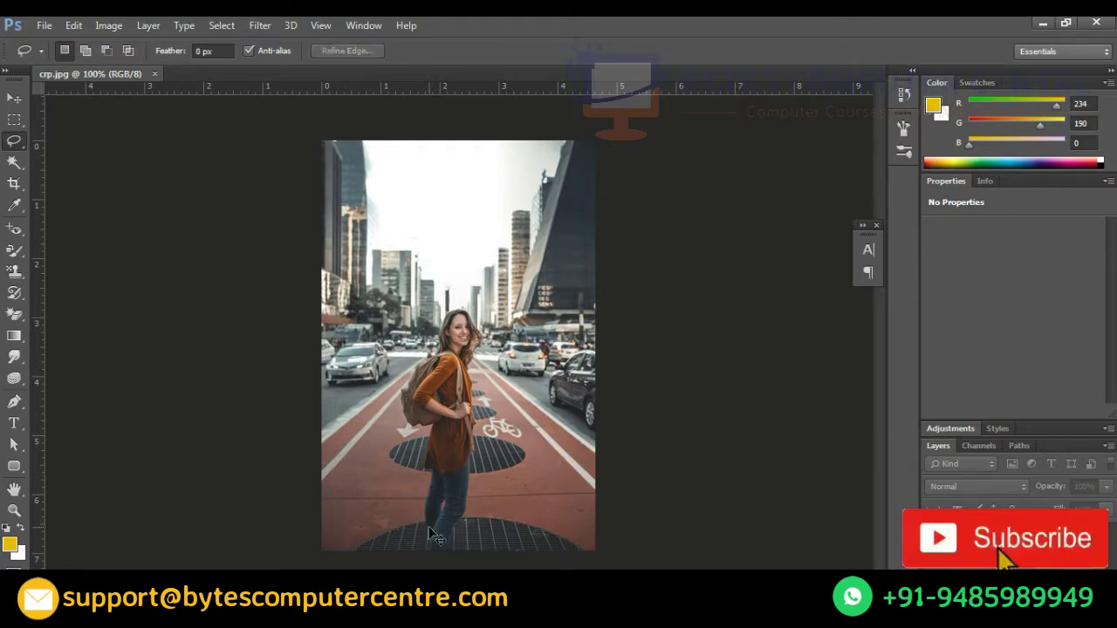
Try tracing the front of the woman's lower leg from the photo's bottom edge with the Polygonal Lasso tool.
left_click(25, 143)
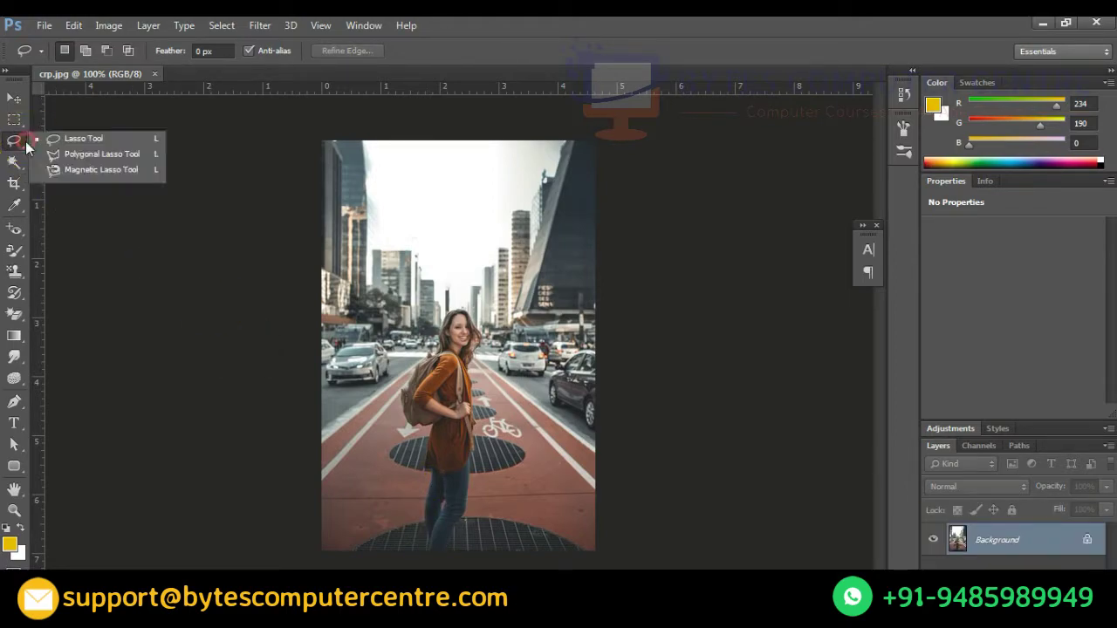
left_click(110, 159)
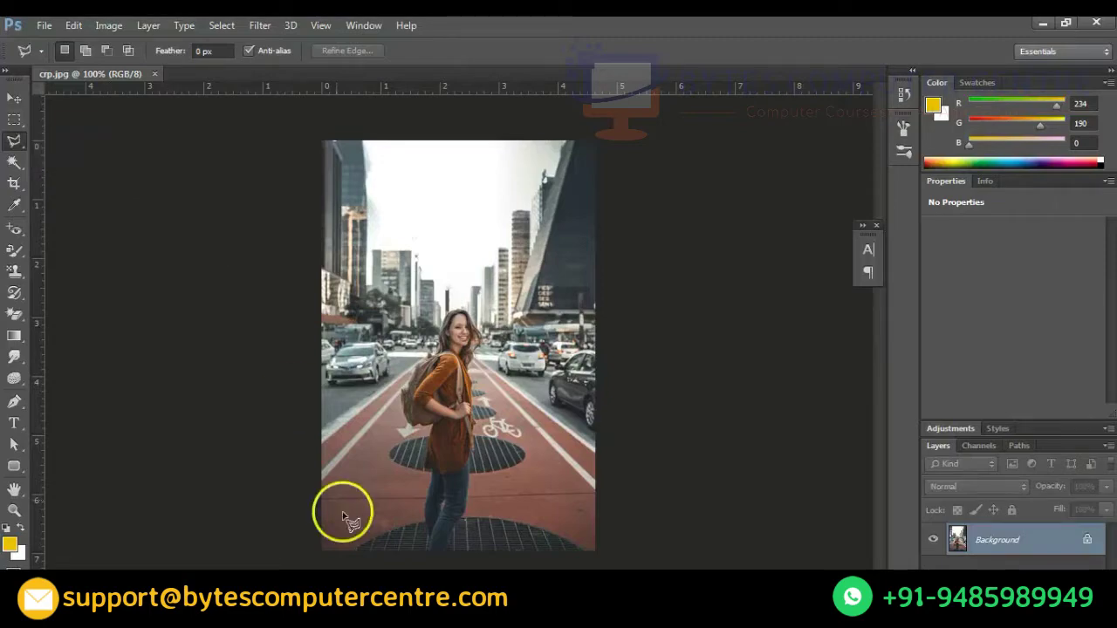
left_click(445, 555)
left_click(452, 529)
left_click(459, 518)
left_click(464, 515)
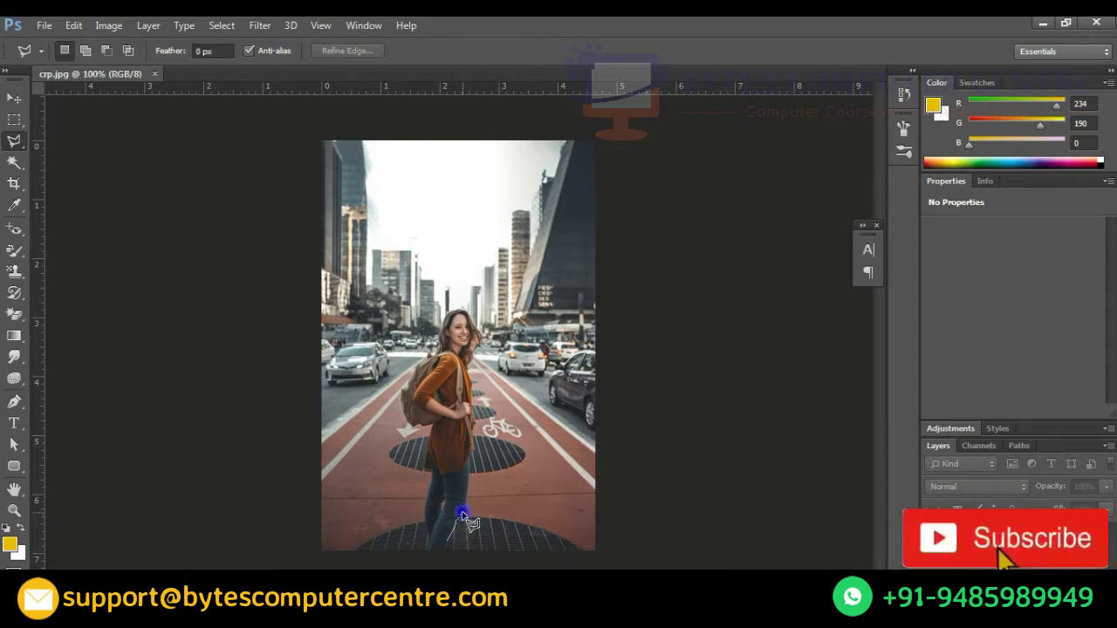
left_click(462, 514)
left_click(465, 509)
Try tracing the photo's left edge with the Magnetic Lasso tool, and cancel the outline.
right_click(15, 142)
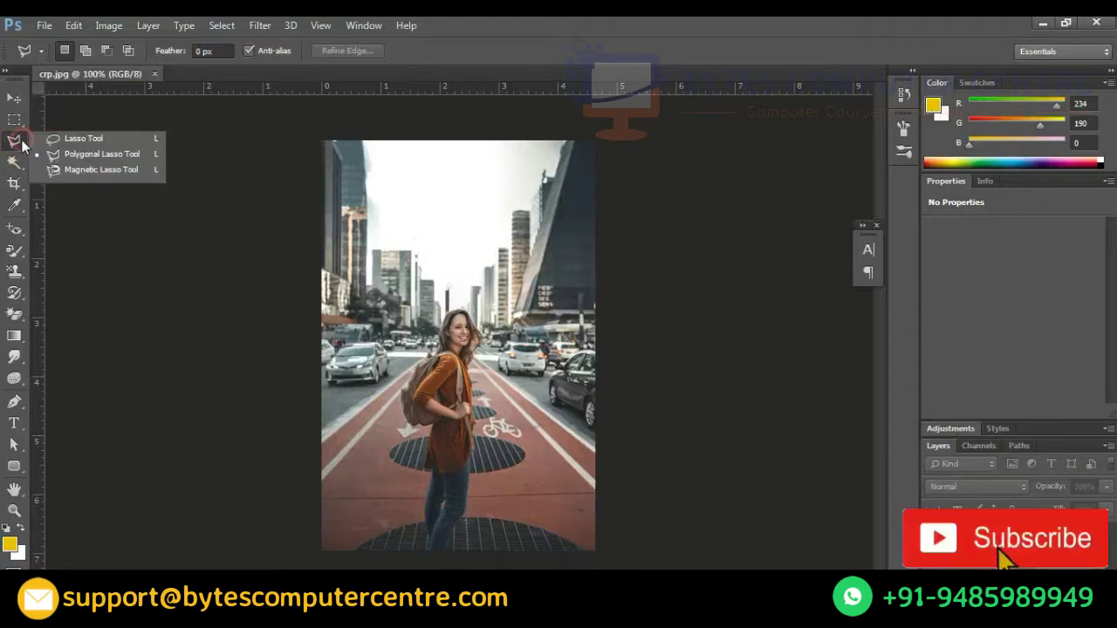
left_click(111, 170)
left_click(322, 185)
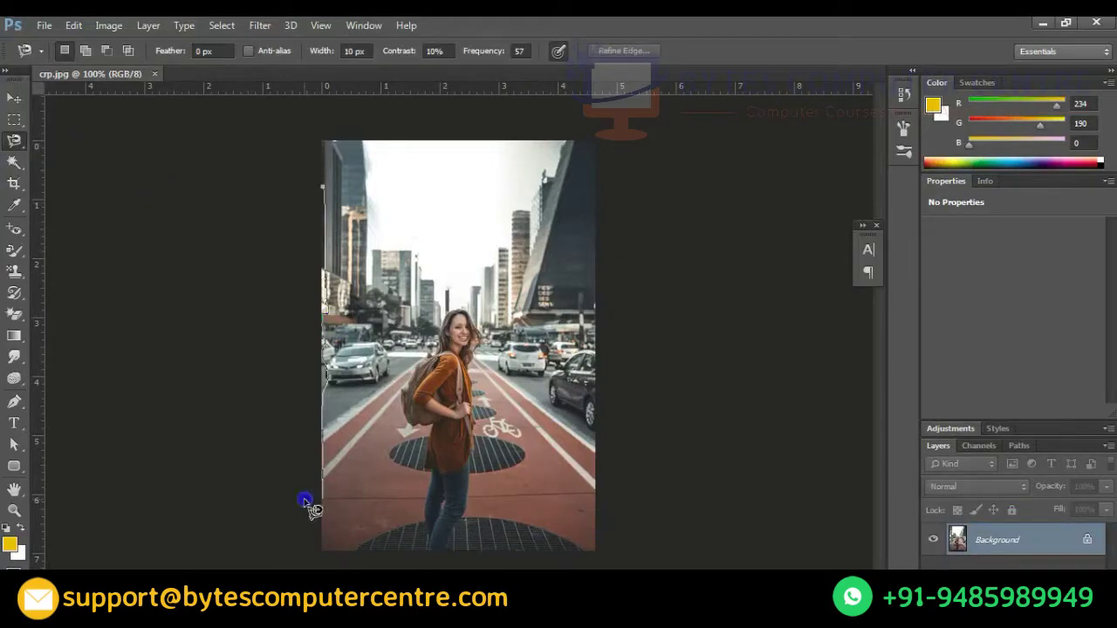
left_click(305, 503)
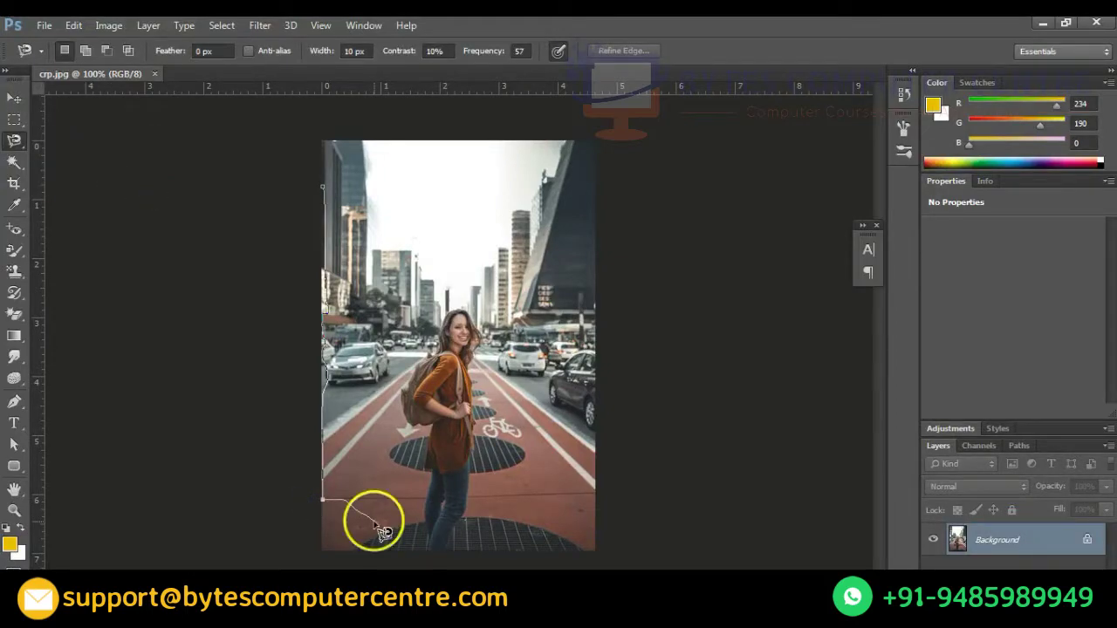
key("Escape")
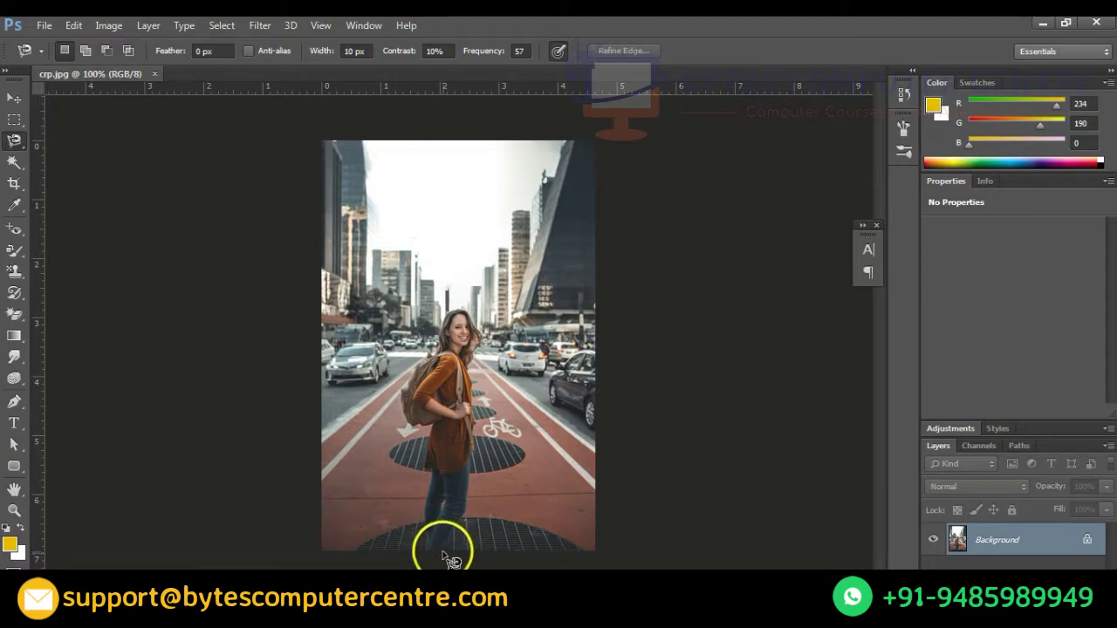
Try a Magnetic Lasso selection along the front of the woman's leg, and deselect it.
left_click(444, 555)
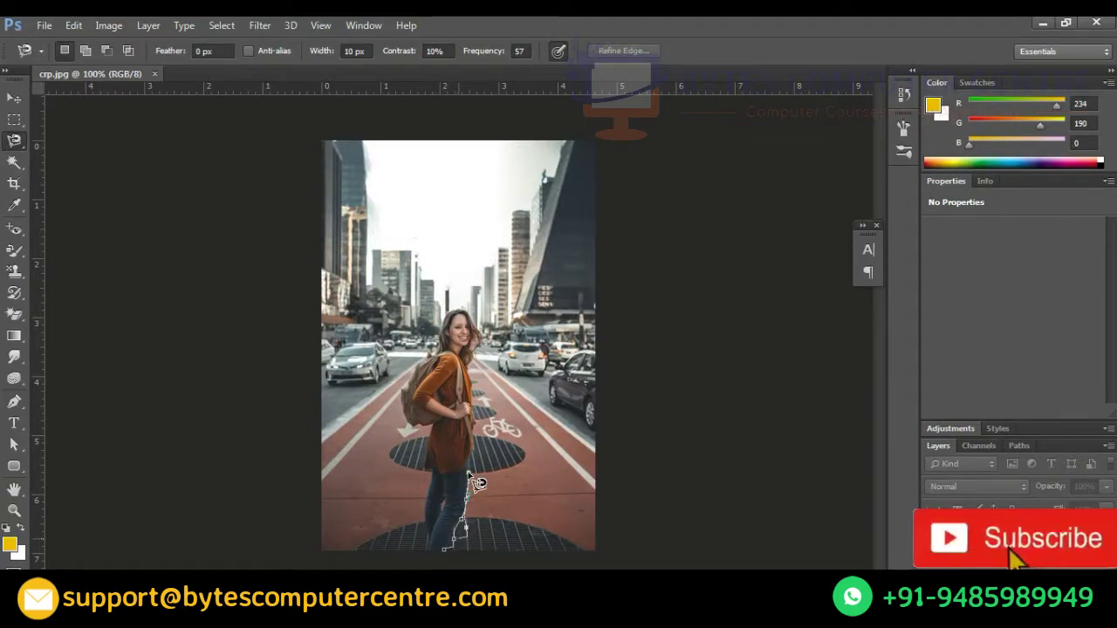
left_click(468, 547)
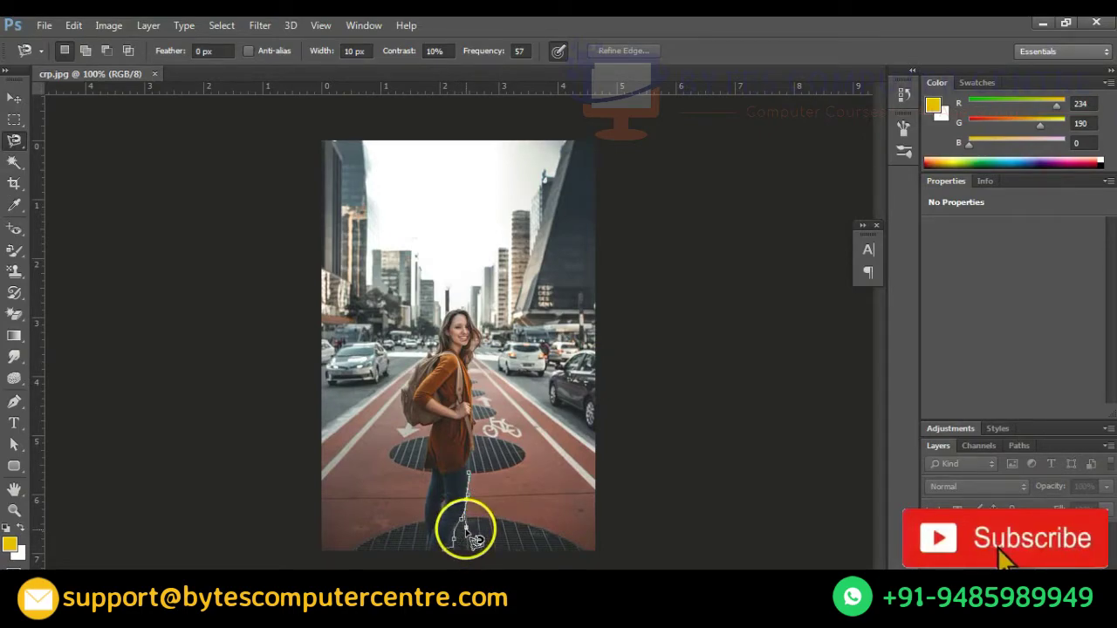
key("Return")
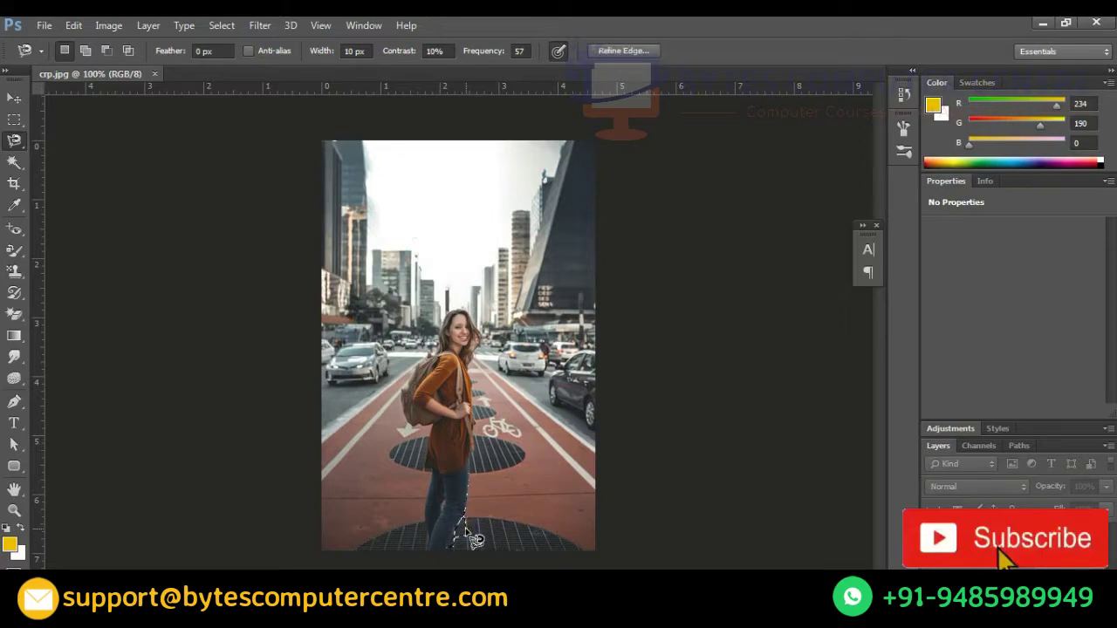
key("ctrl+d")
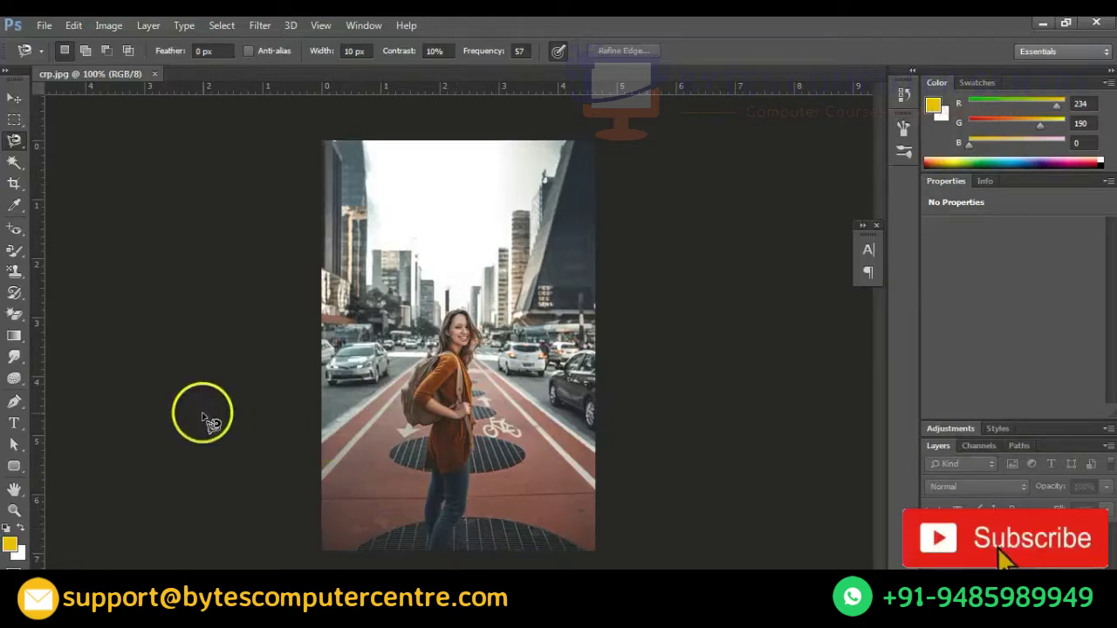
Start a path with the Pen tool where the woman's front leg meets the photo's bottom edge.
right_click(23, 405)
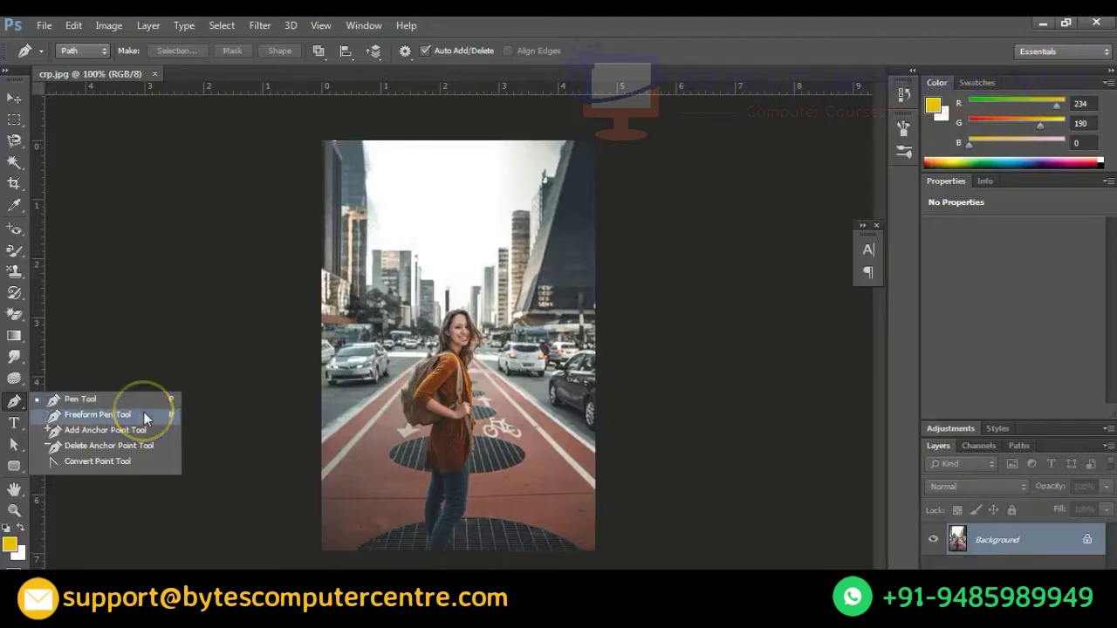
left_click(159, 439)
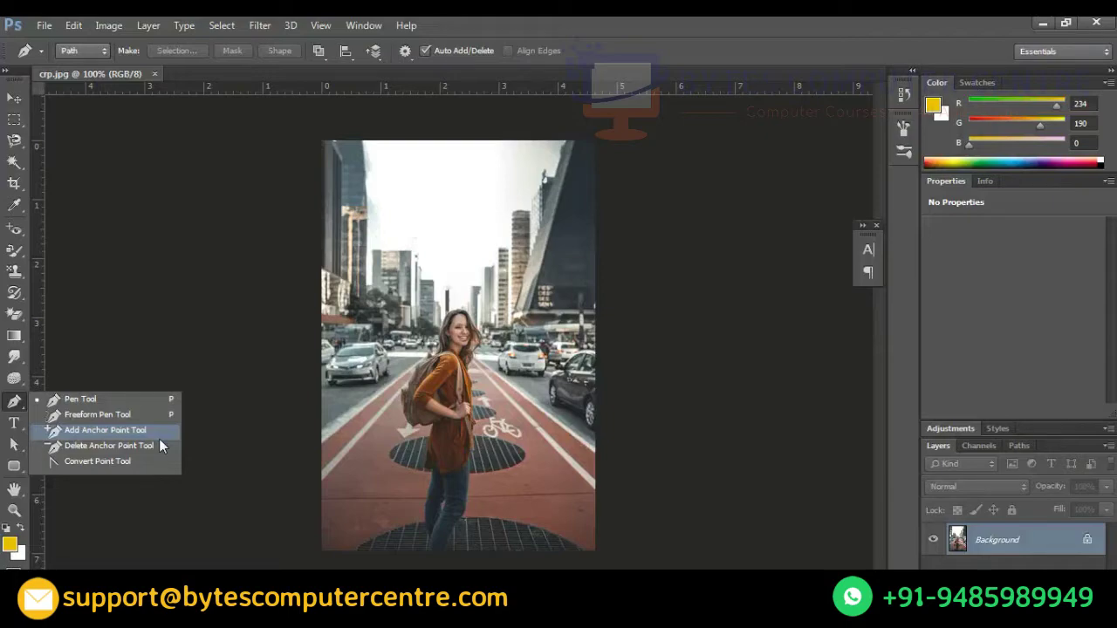
left_click_drag(159, 438, 161, 402)
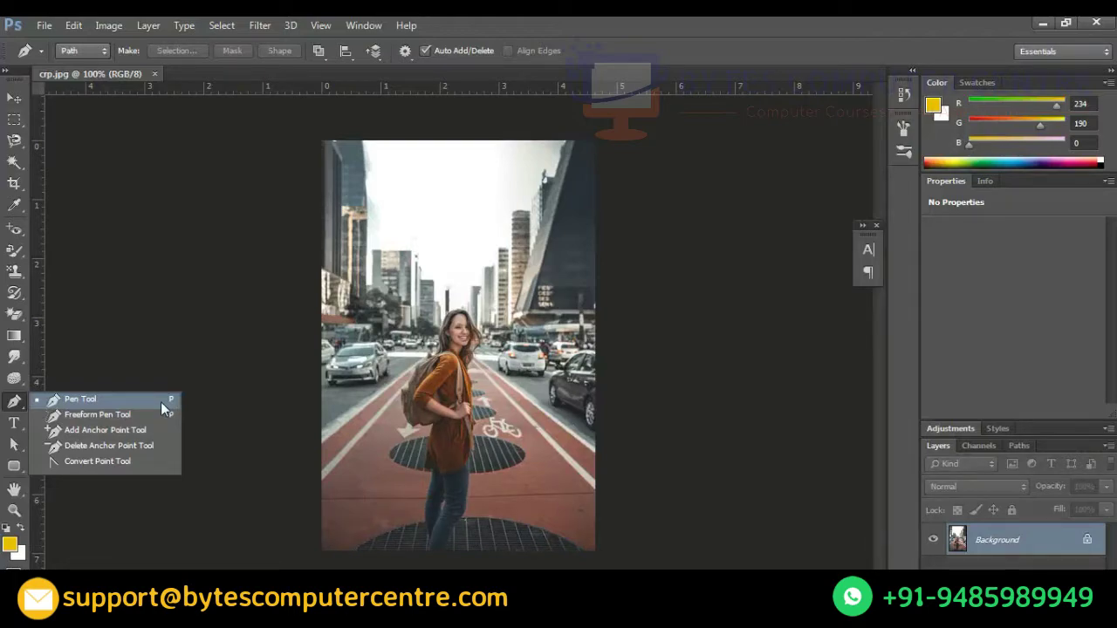
left_click(160, 401)
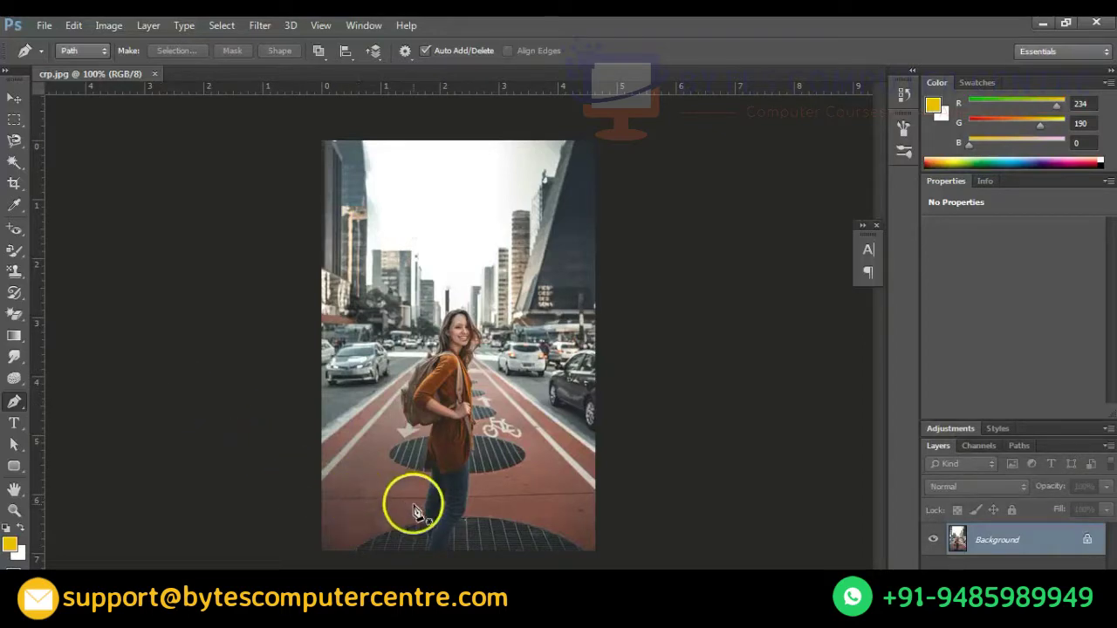
left_click(446, 557)
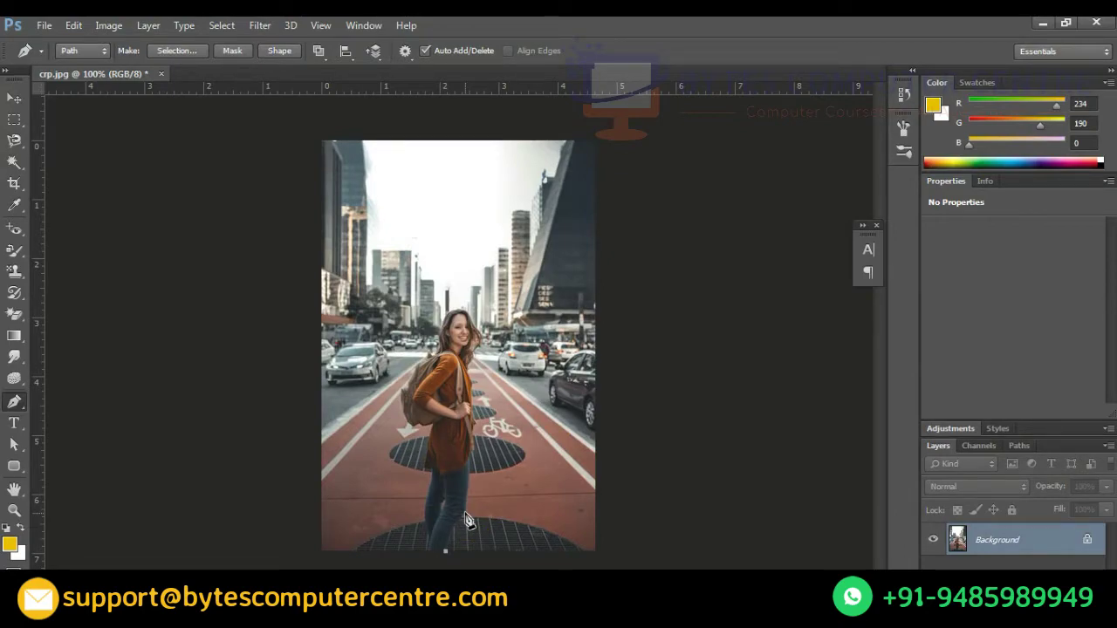
Try a curved path segment from the photo's bottom edge up the woman's shin, adjusting its direction handles.
left_click_drag(467, 520, 472, 521)
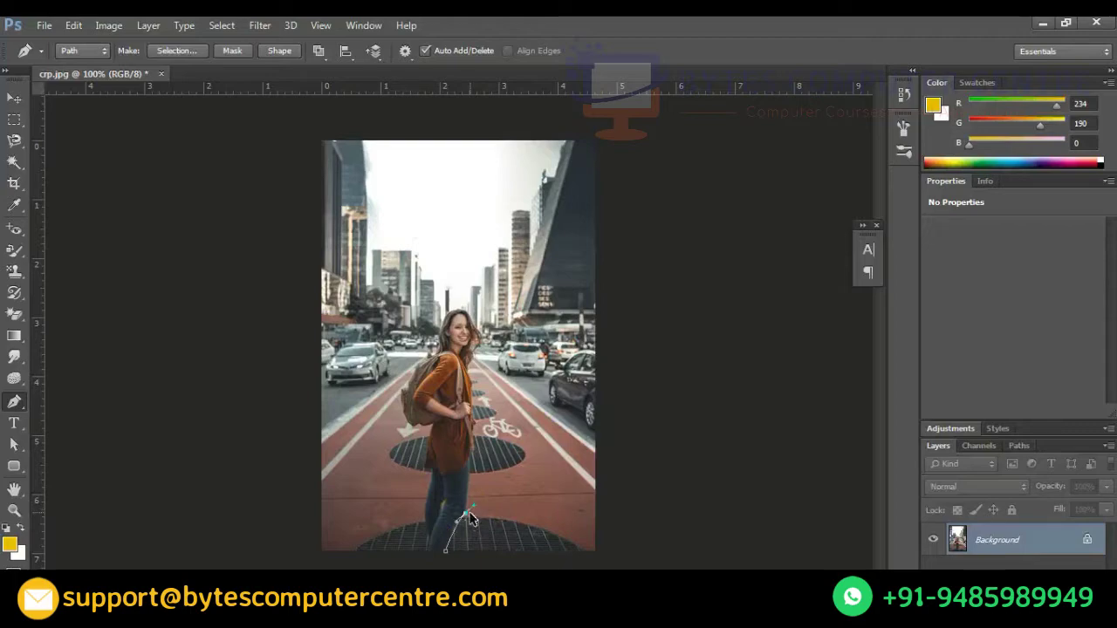
key("ctrl+z")
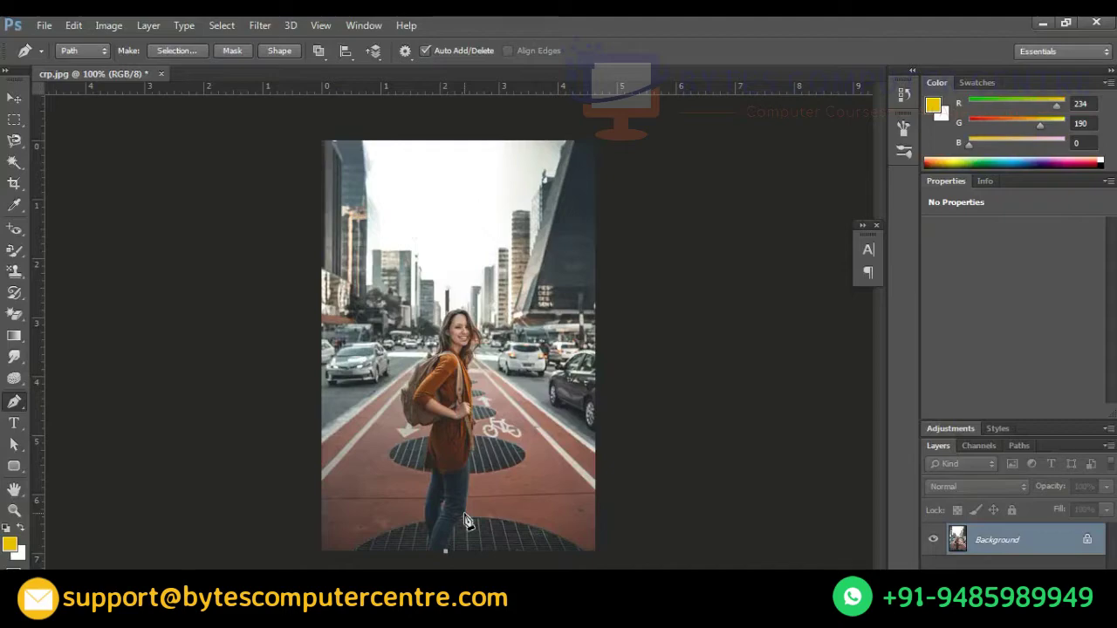
left_click(466, 519)
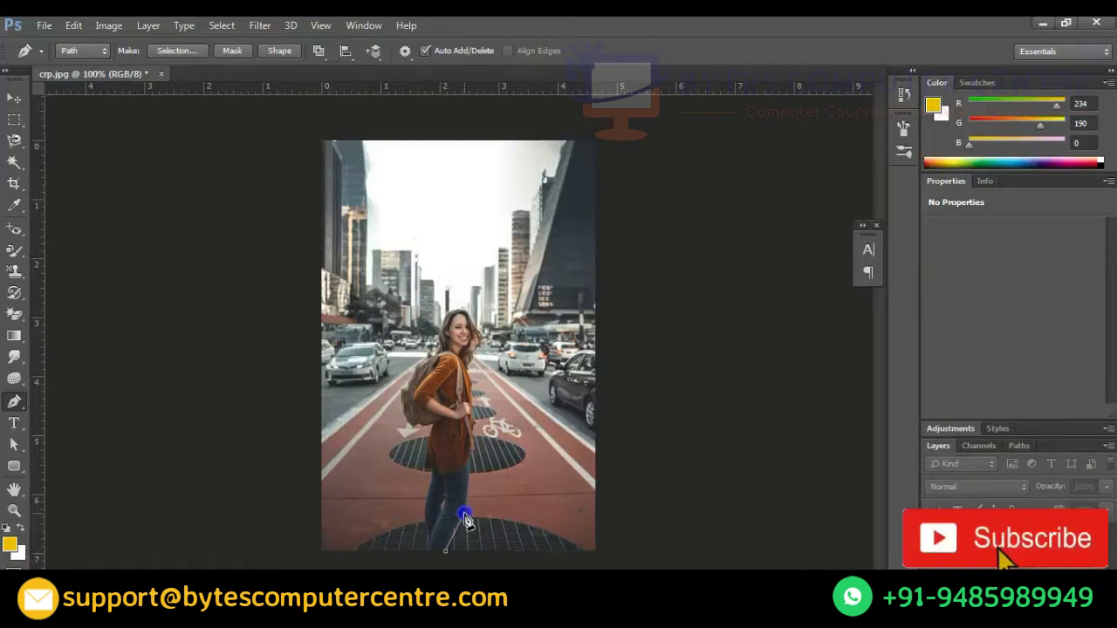
left_click_drag(466, 521, 479, 517)
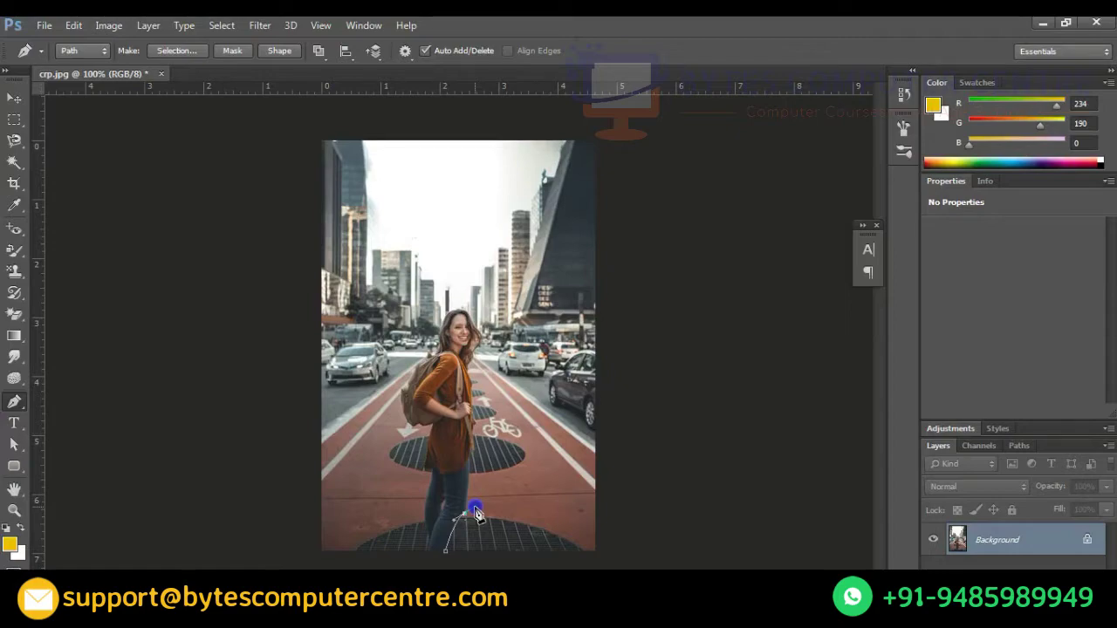
left_click_drag(475, 505, 477, 507)
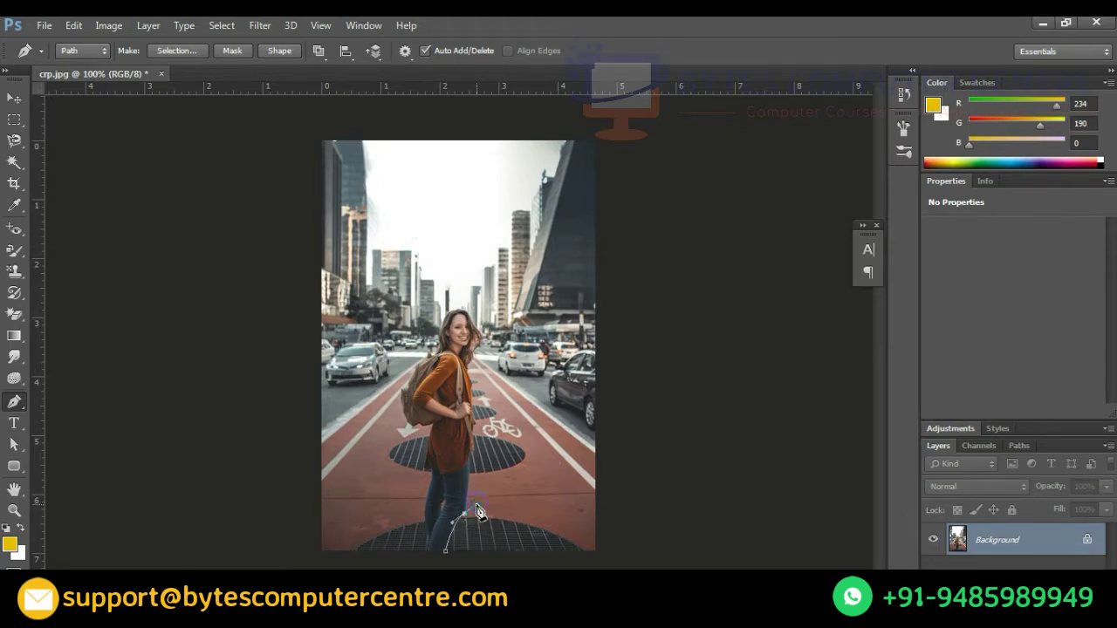
mouse_move(476, 522)
left_mouse_down()
mouse_move(453, 560)
mouse_move(460, 522)
mouse_move(470, 524)
left_mouse_up()
Try extending the path up the front of the woman's thigh and coat to her hands, and undo the misplaced segment.
left_click_drag(466, 481, 469, 476)
left_click(469, 462)
left_click(468, 412)
mouse_move(466, 410)
left_mouse_down()
mouse_move(479, 409)
mouse_move(473, 399)
mouse_move(470, 448)
left_mouse_up()
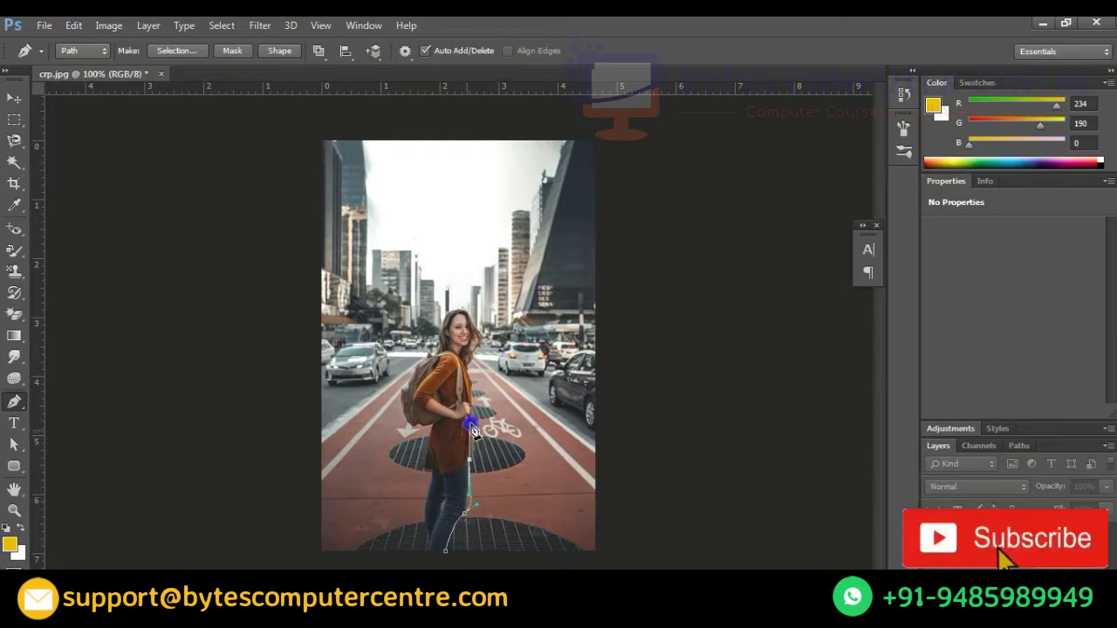
mouse_move(472, 432)
left_mouse_down()
mouse_move(487, 485)
mouse_move(482, 451)
left_mouse_up()
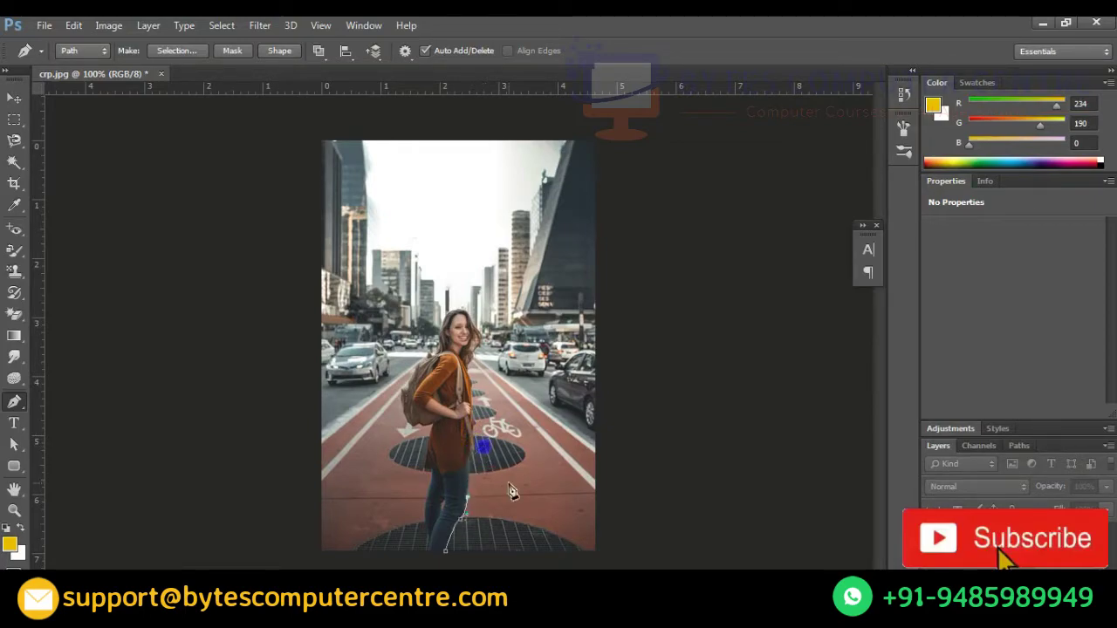
key("ctrl+alt+z")
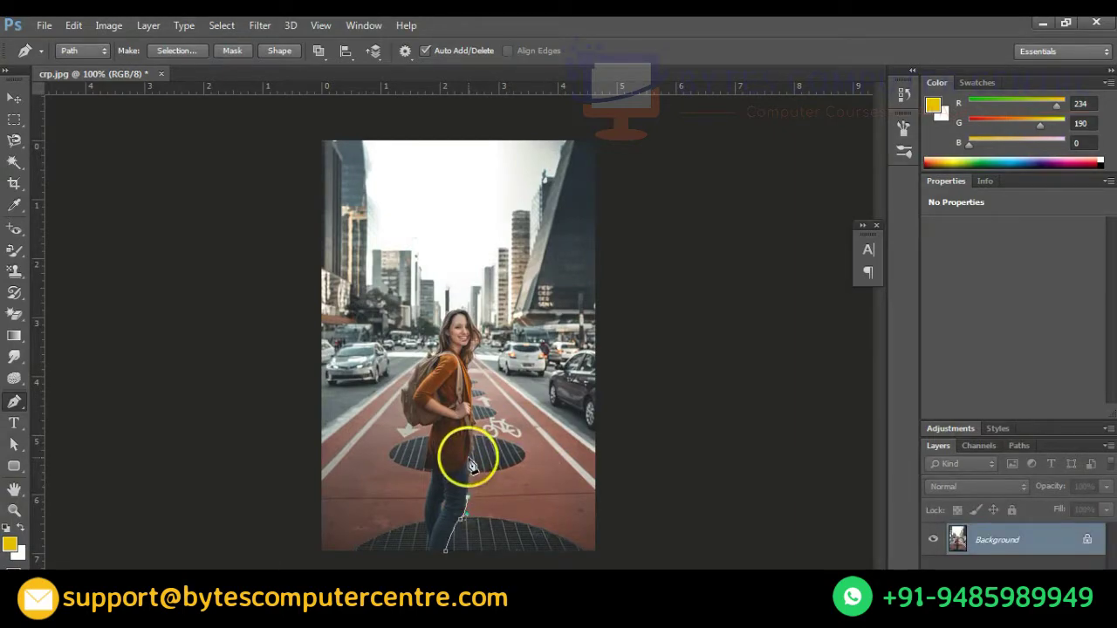
Extend the Pen path from the woman's thigh up the front edge of her coat to her upper chest.
left_click(471, 467)
left_click(470, 459)
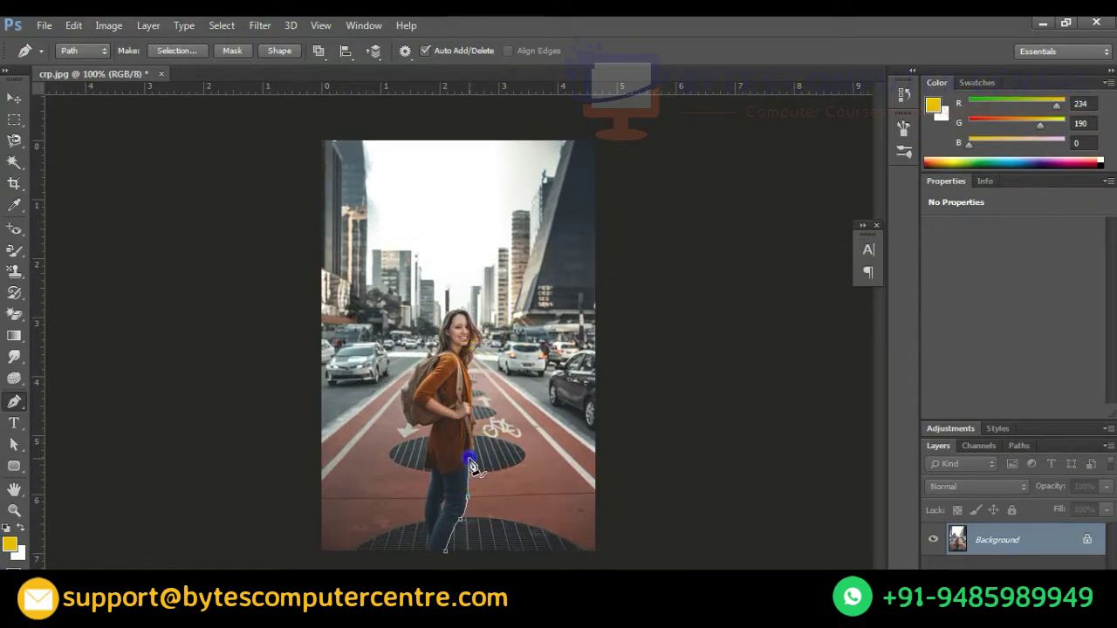
left_click(472, 390)
left_click(465, 367)
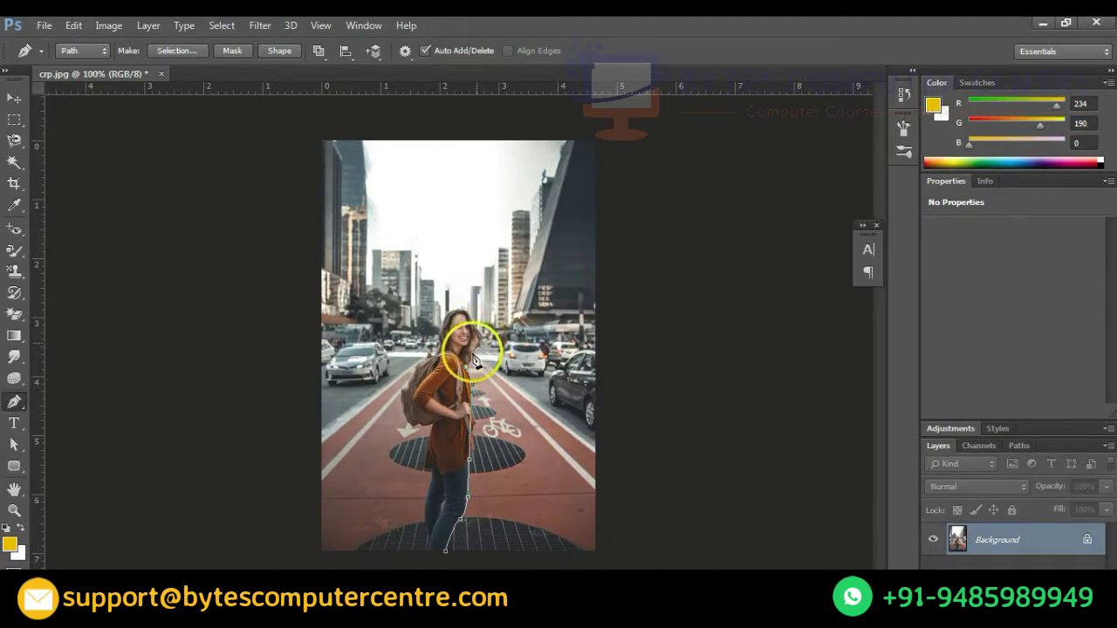
left_click(467, 367)
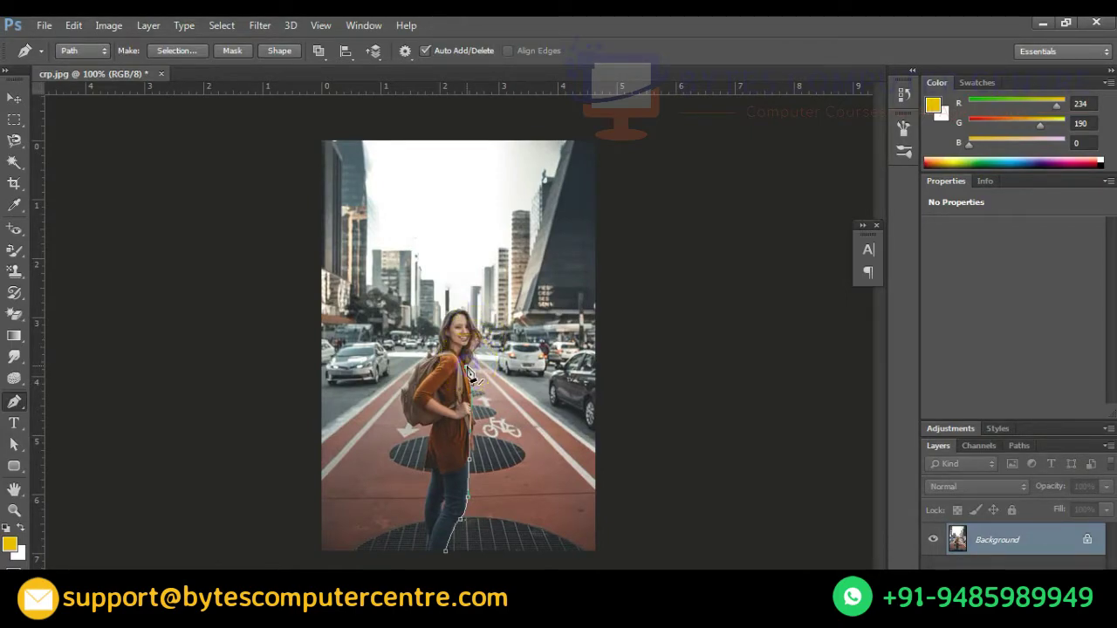
Continue the path around the woman's hair, over the top of her head and down to the back of her shoulder.
left_click(479, 347)
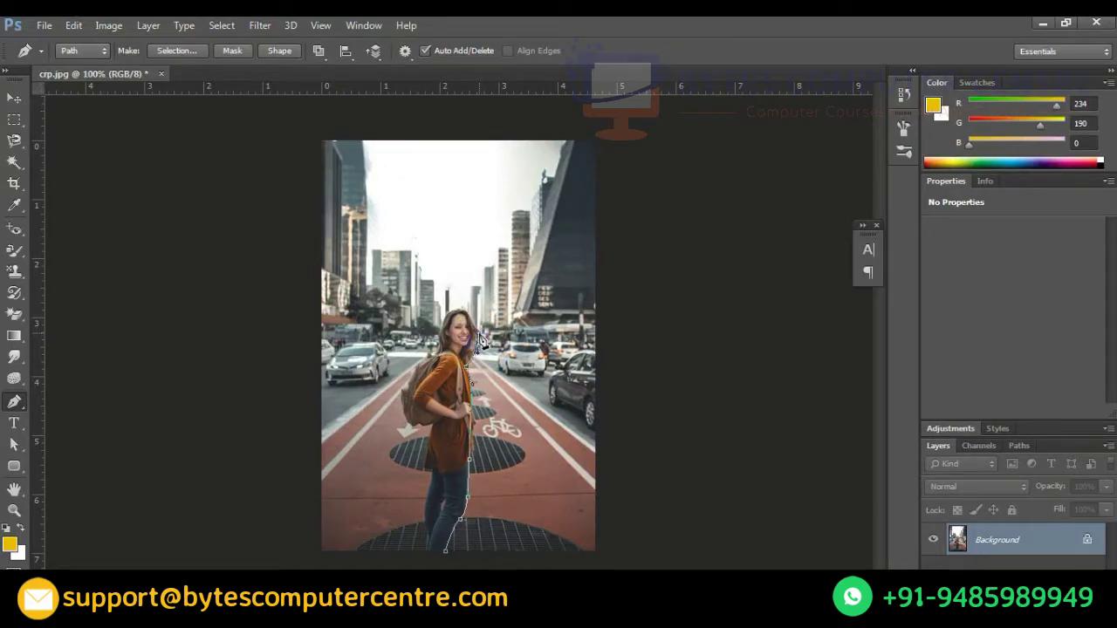
left_click(452, 313)
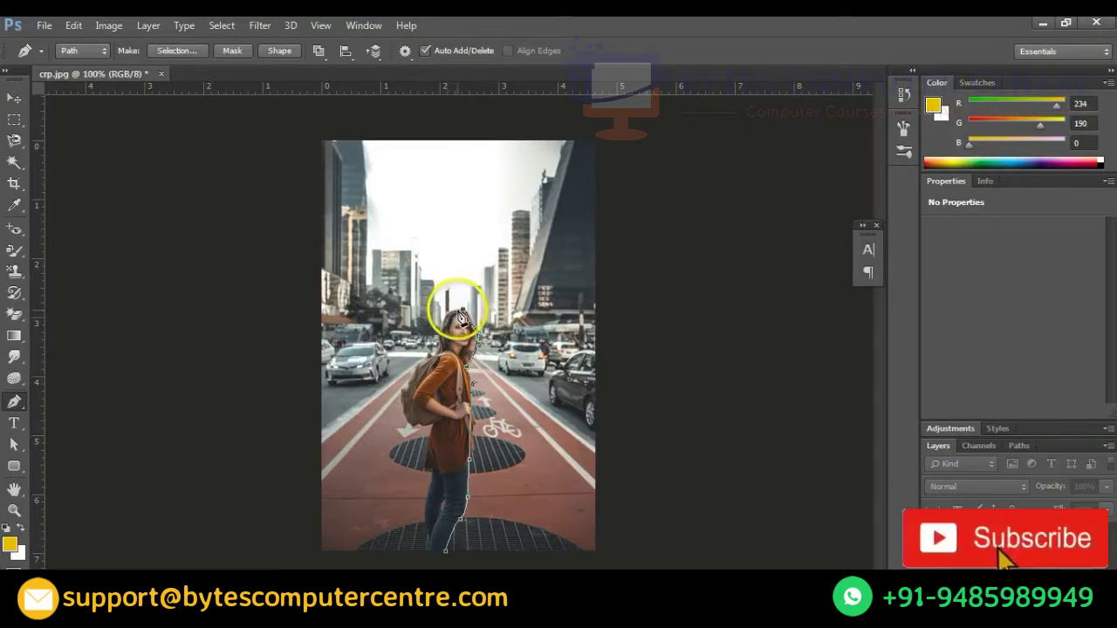
left_click(460, 311)
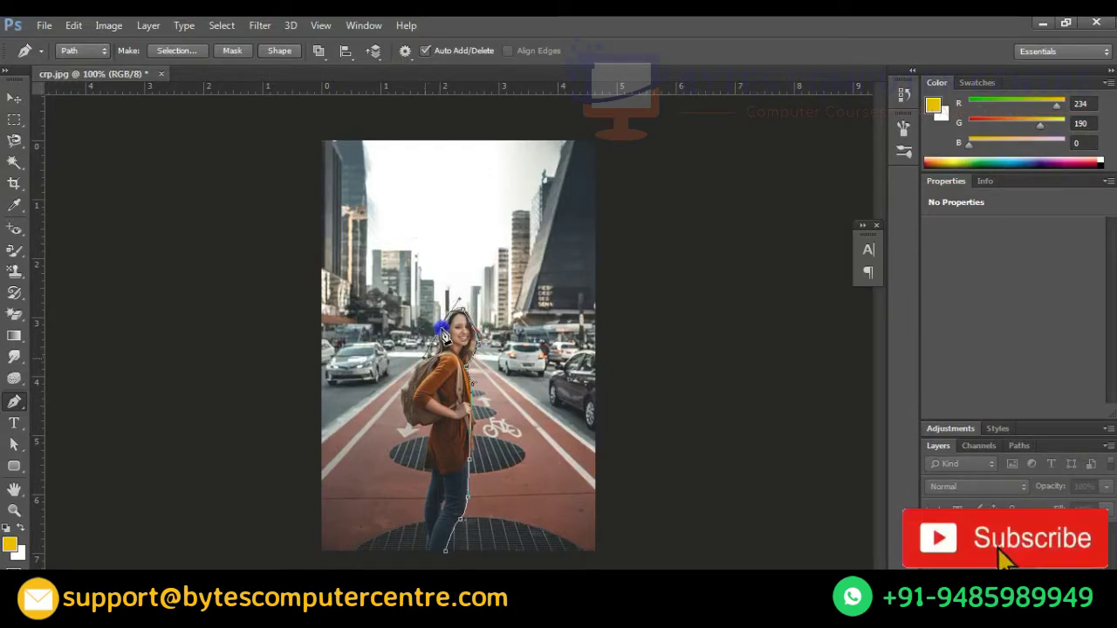
left_click(428, 360)
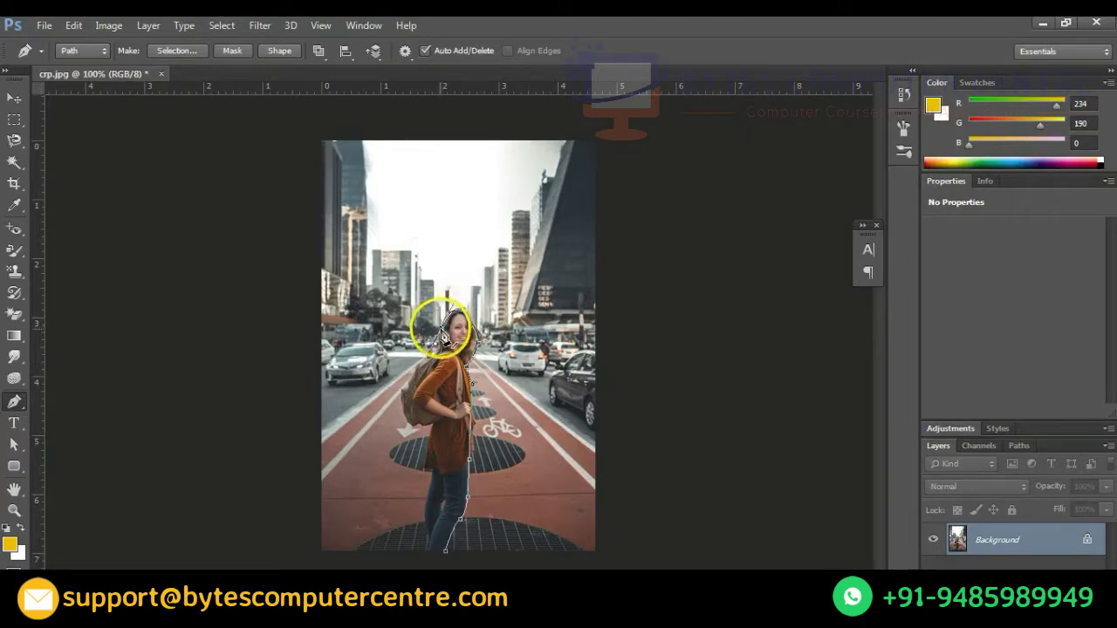
left_click(441, 329, "alt")
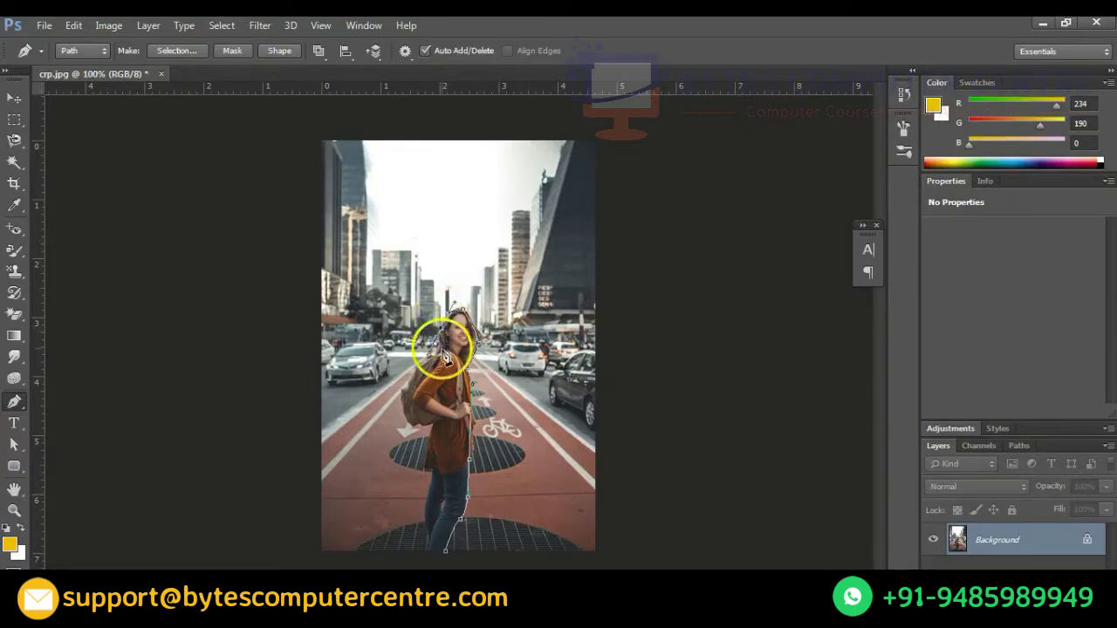
left_click(438, 354)
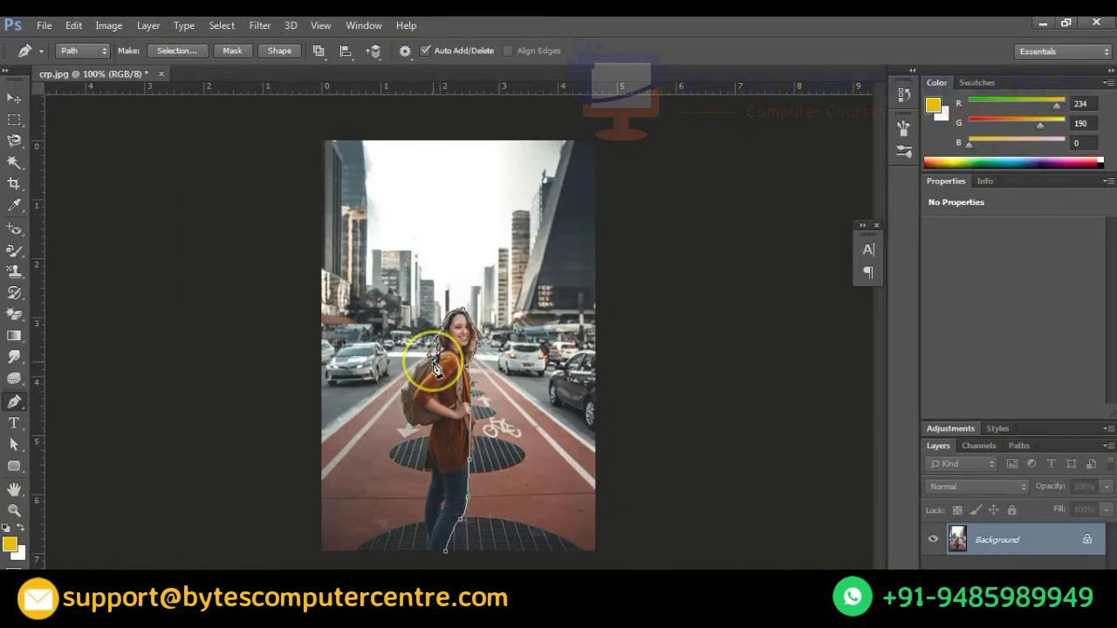
Trace the outer curve of the backpack from the shoulder to where its underside meets the back of the coat.
scroll(436, 366, "up", 1)
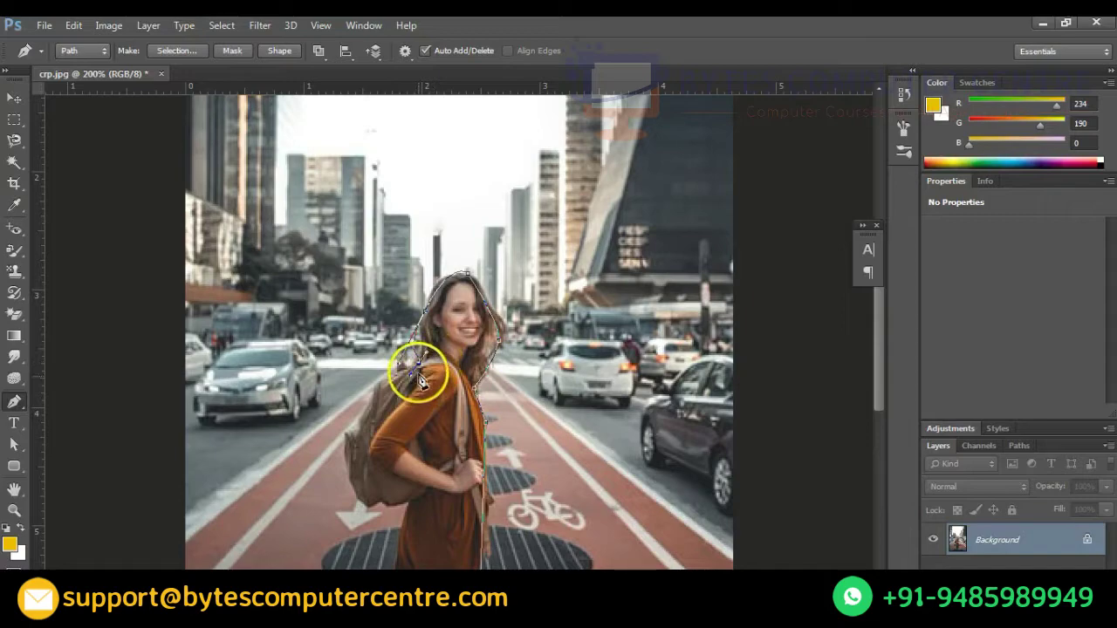
left_click(419, 373)
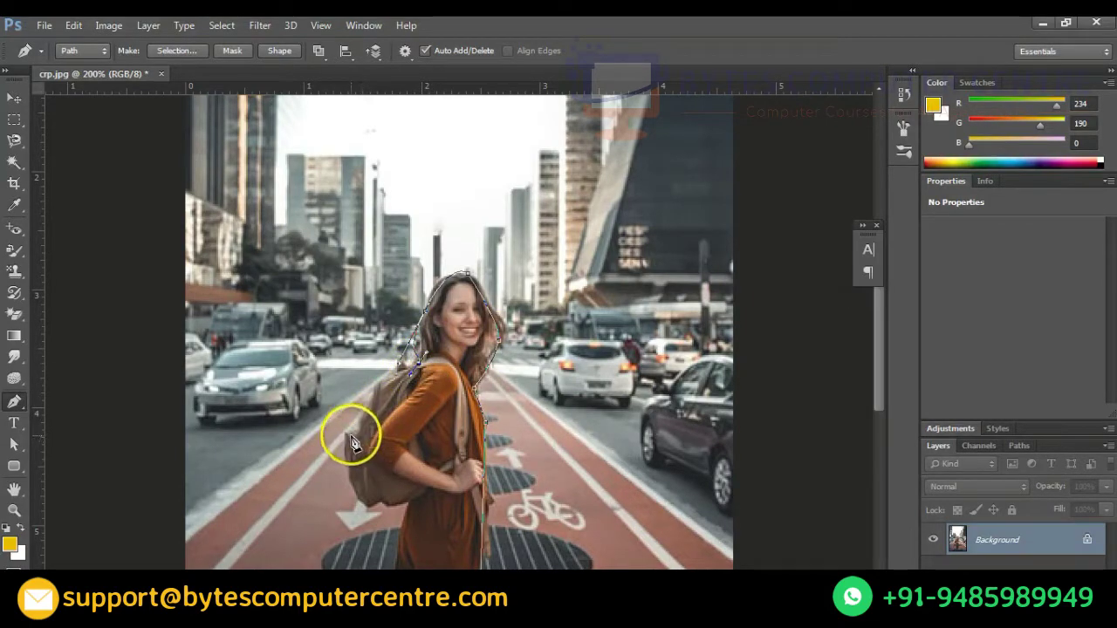
left_click_drag(350, 436, 339, 484)
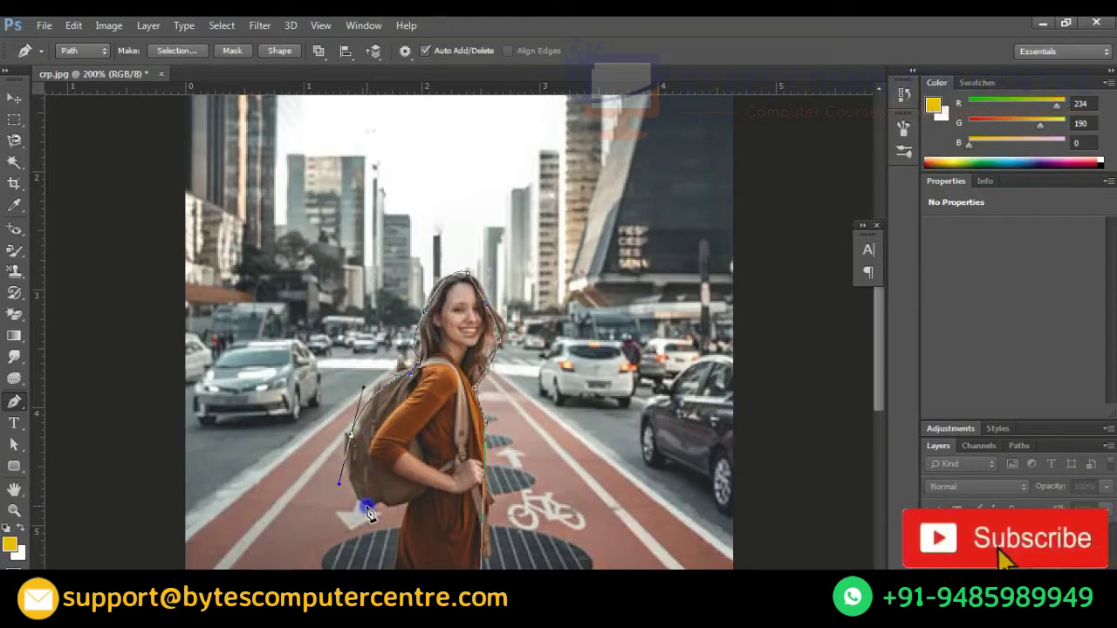
left_click(366, 511)
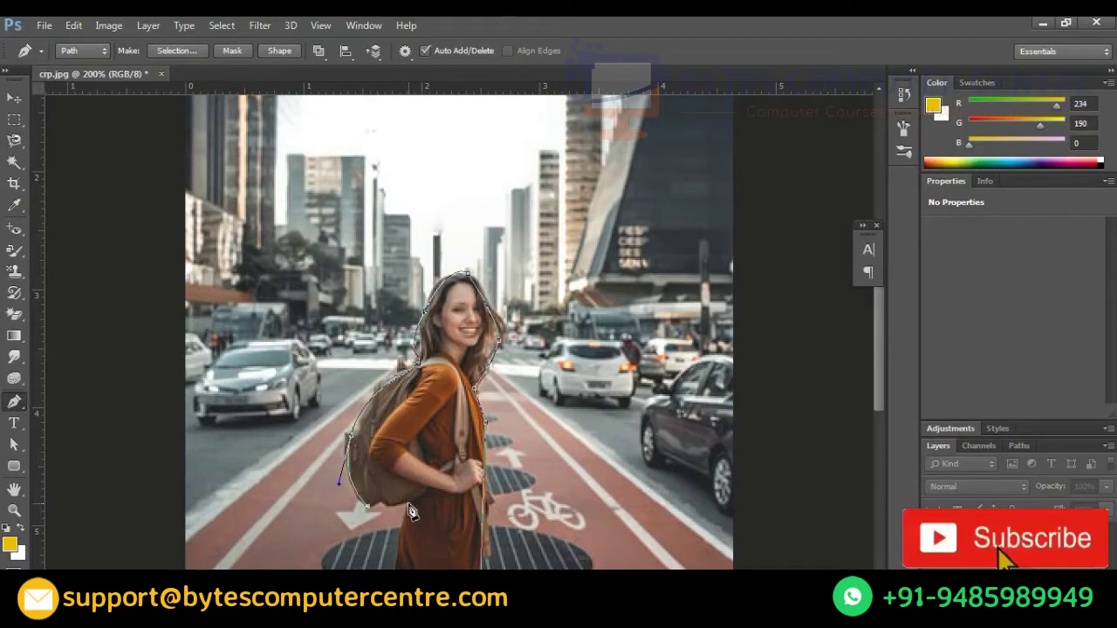
left_click(408, 506)
Continue the path down the back of the coat and rear leg, and close it along the photo's bottom edge.
left_click_drag(428, 539, 411, 217)
left_click(398, 186)
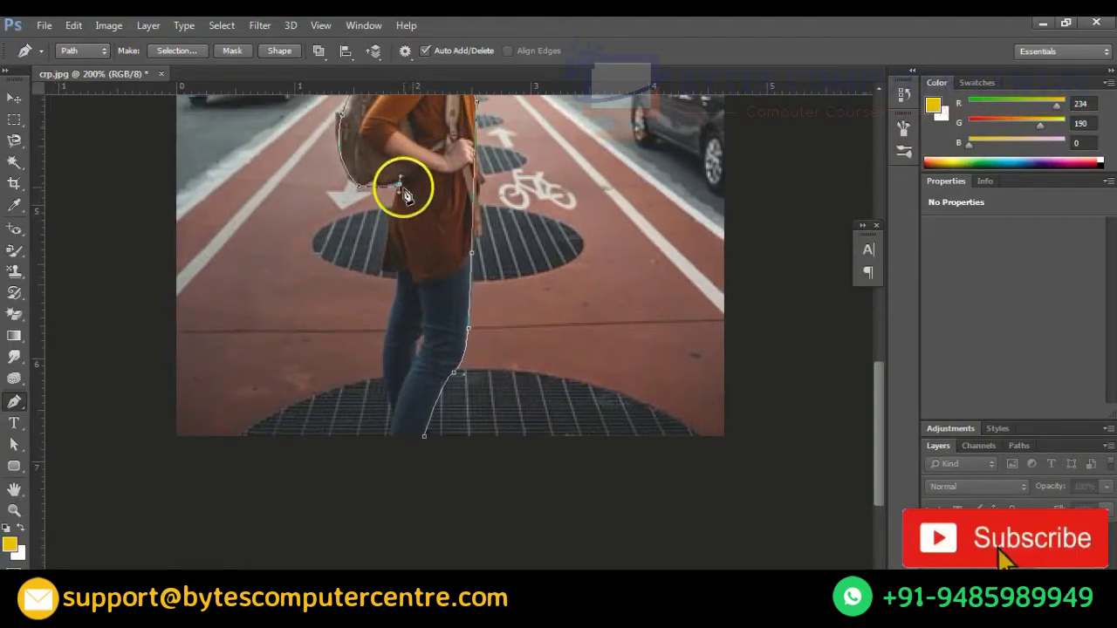
left_click(401, 187)
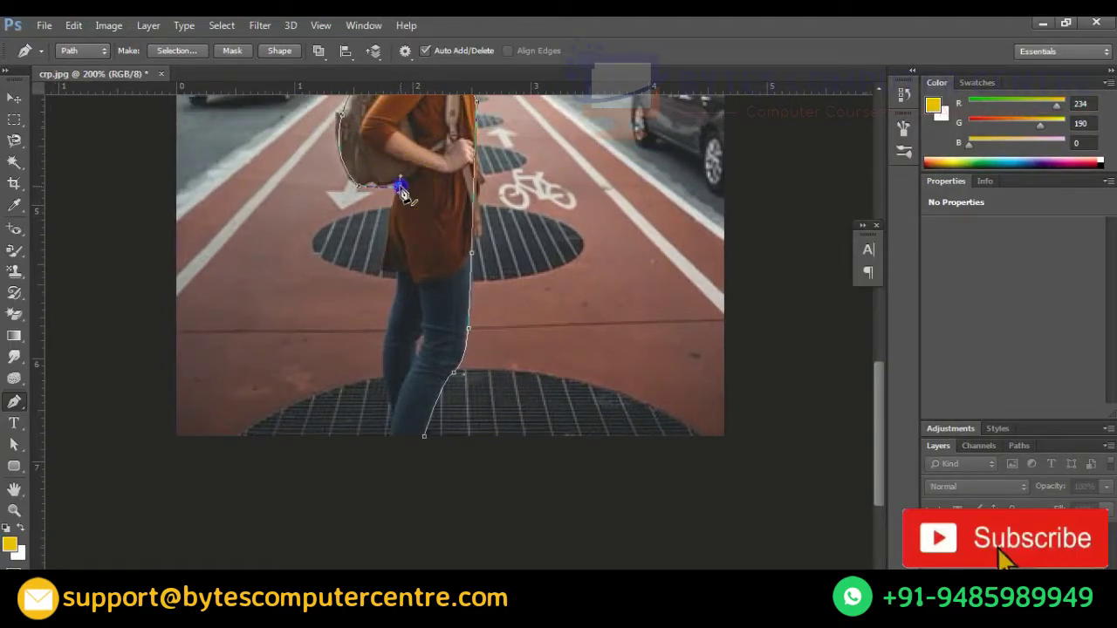
left_click(394, 274)
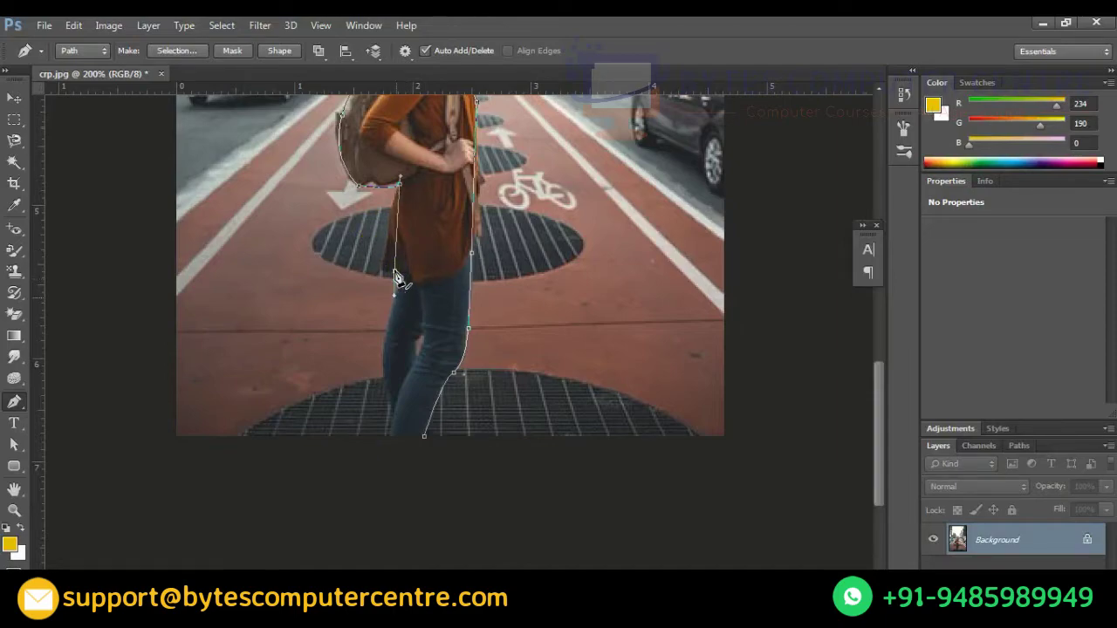
left_click(387, 328)
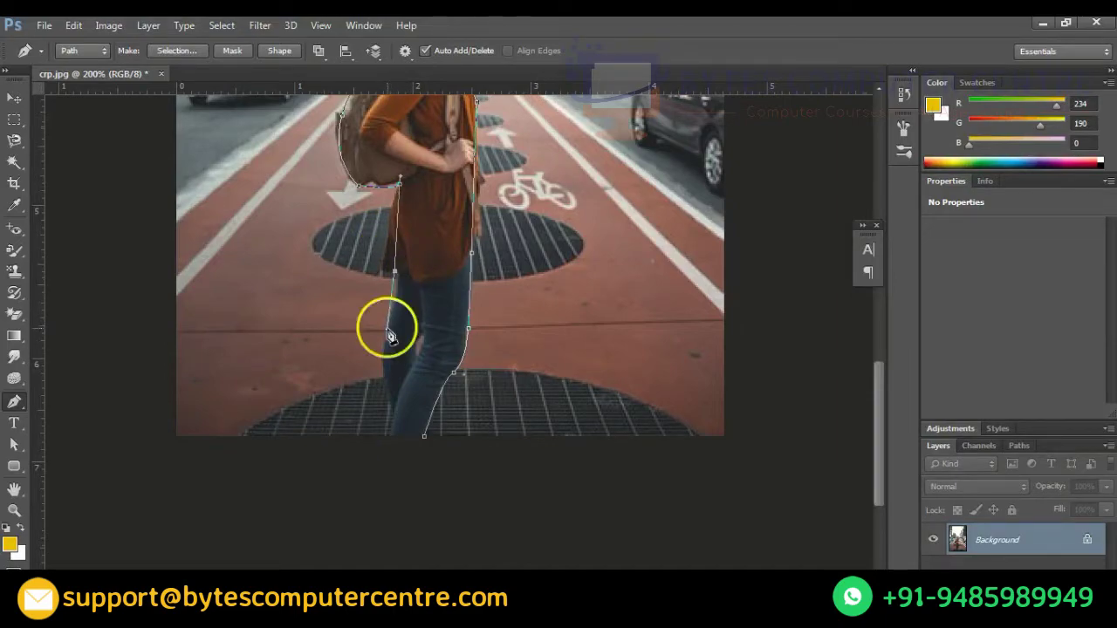
left_click(391, 395)
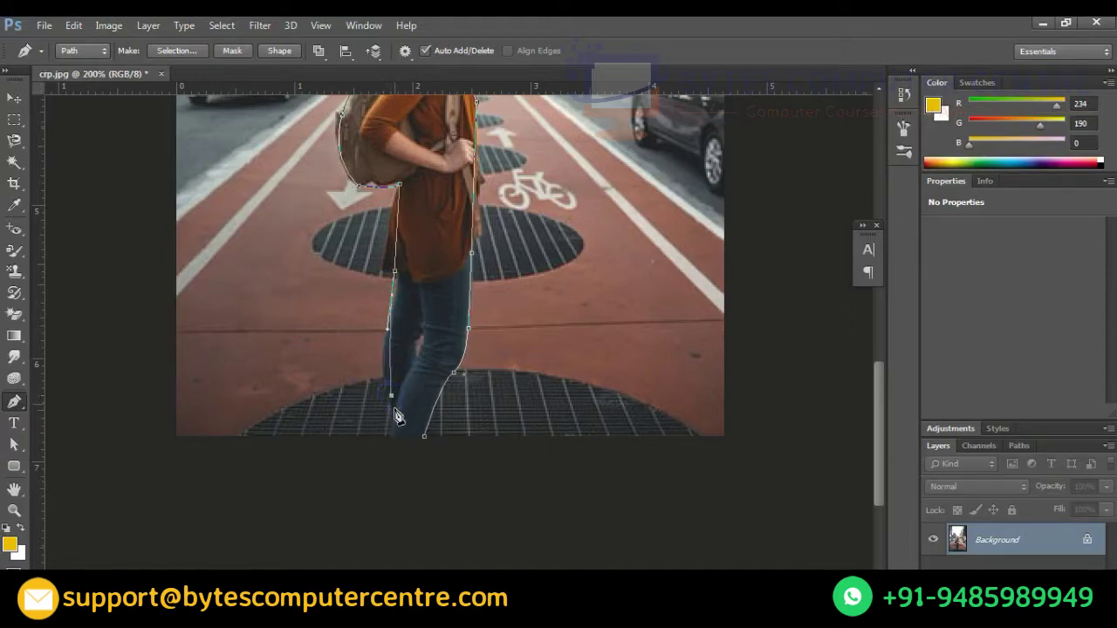
left_click(391, 437)
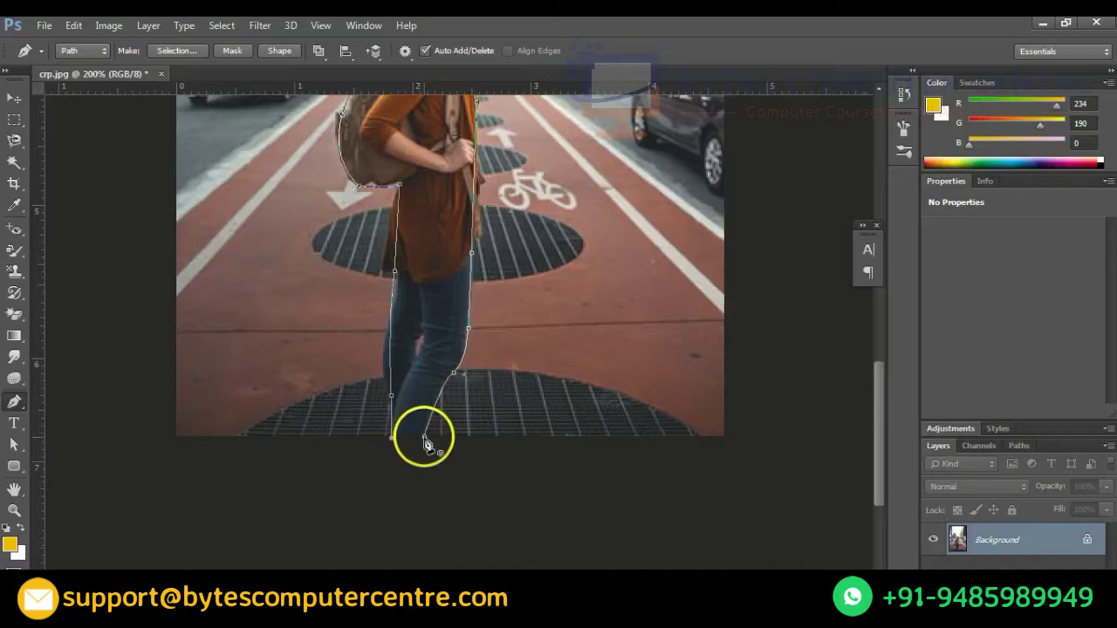
left_click(425, 438)
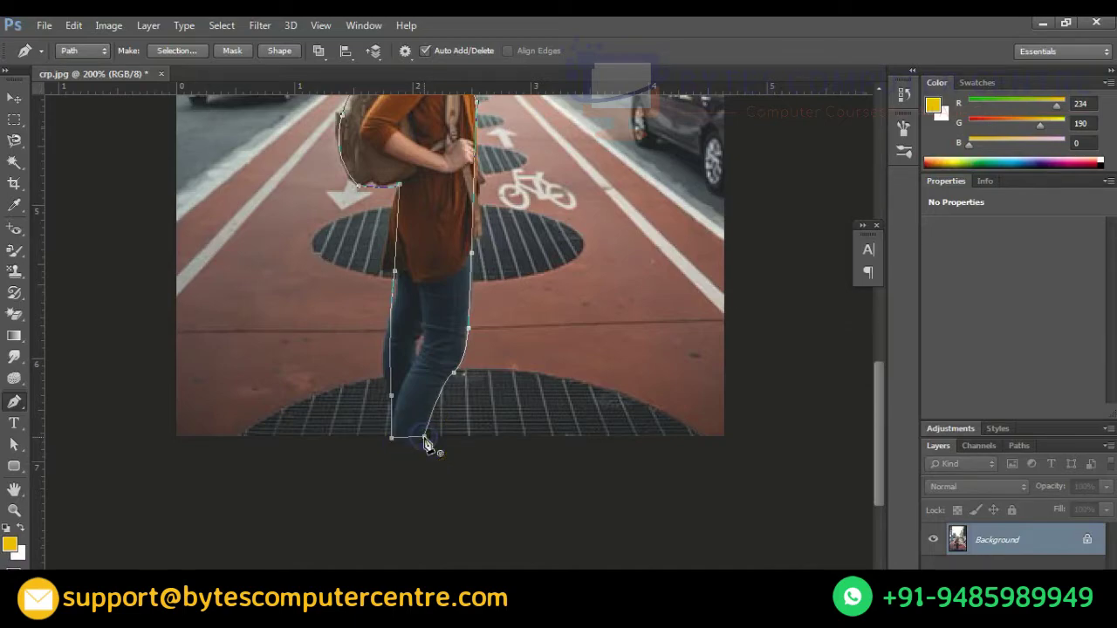
Convert the closed path into a new anti-aliased selection with a feather radius of 5 pixels.
left_click(878, 489)
left_click_drag(875, 428, 878, 452)
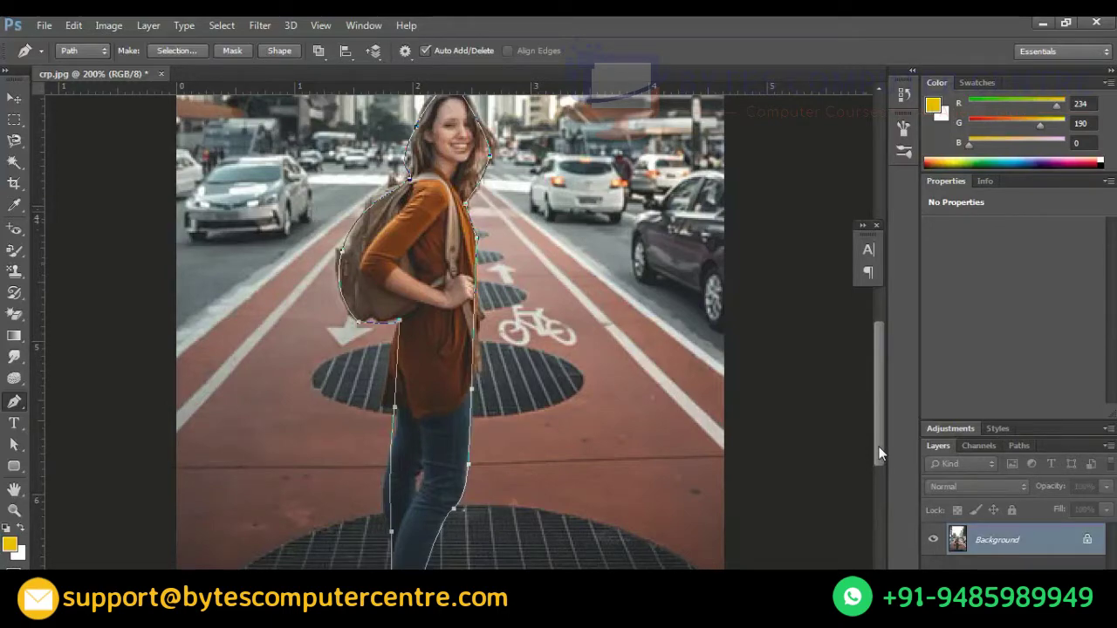
right_click(422, 279)
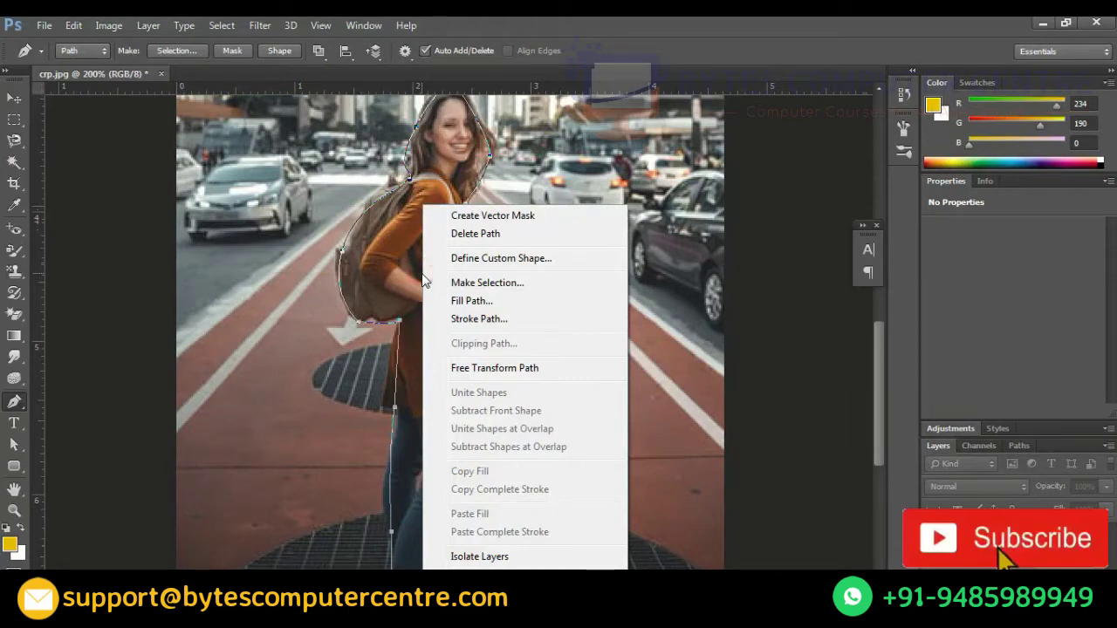
left_click(532, 286)
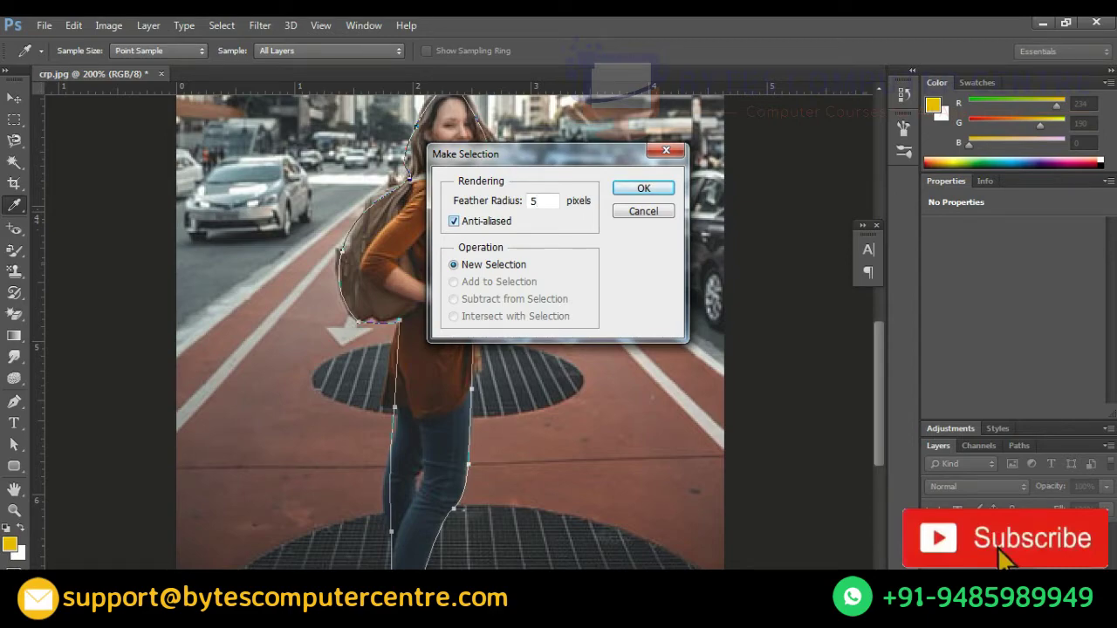
left_click(642, 199)
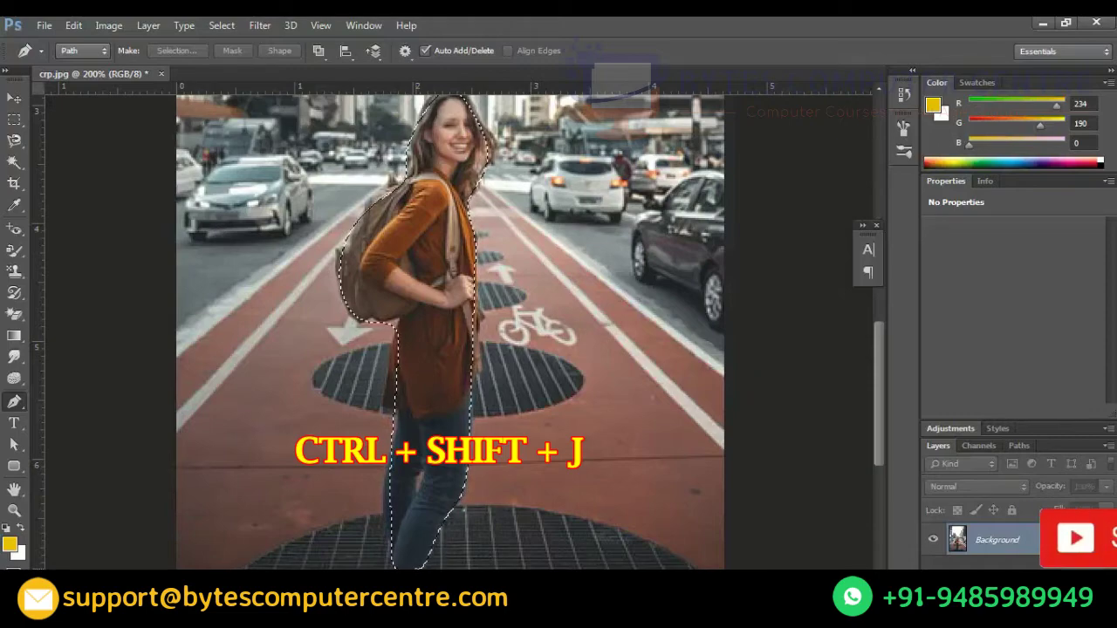
Try cutting the selected woman onto a new layer, and hide the Background layer.
key("ctrl+shift+j")
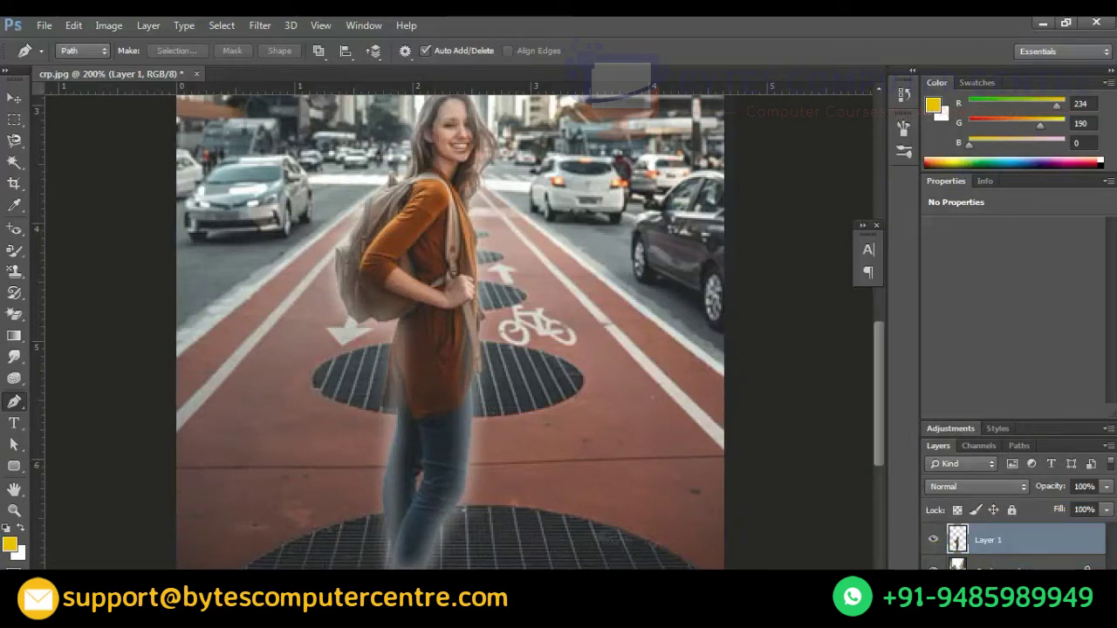
left_click(933, 568)
left_click(711, 425)
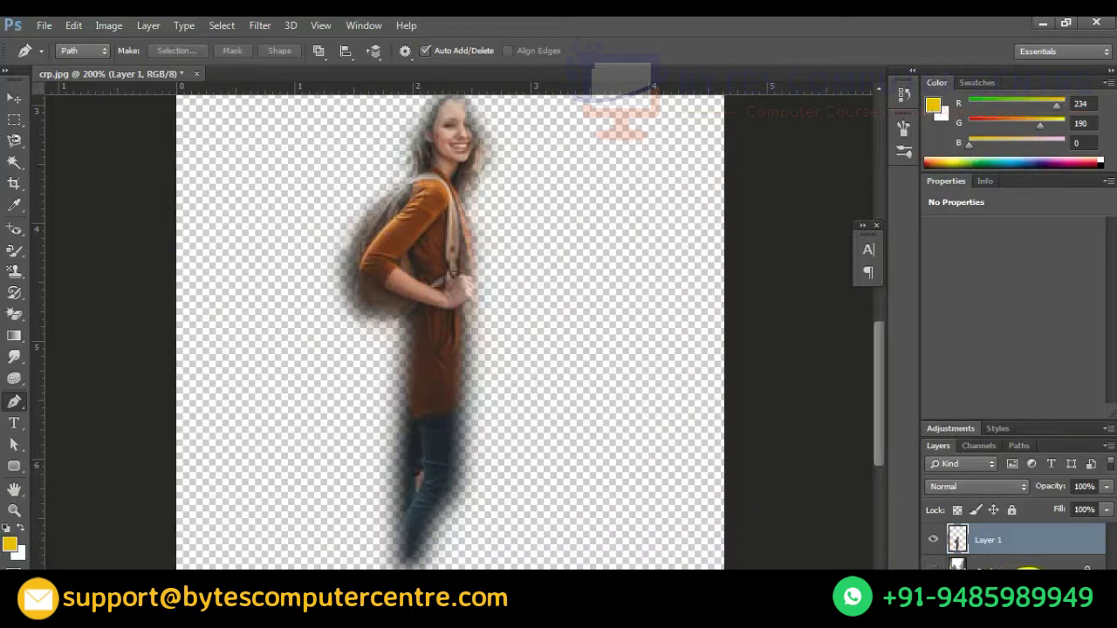
Try a new layer beneath the cut-out woman, filled with the yellow foreground color.
left_click(1056, 606)
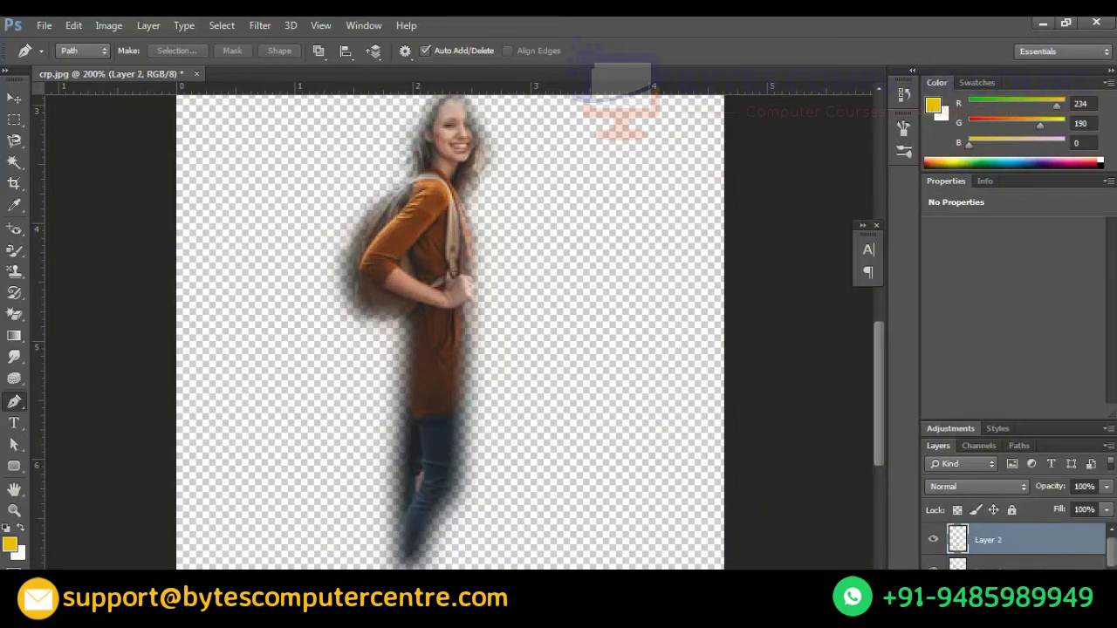
left_click_drag(1042, 546, 1041, 556)
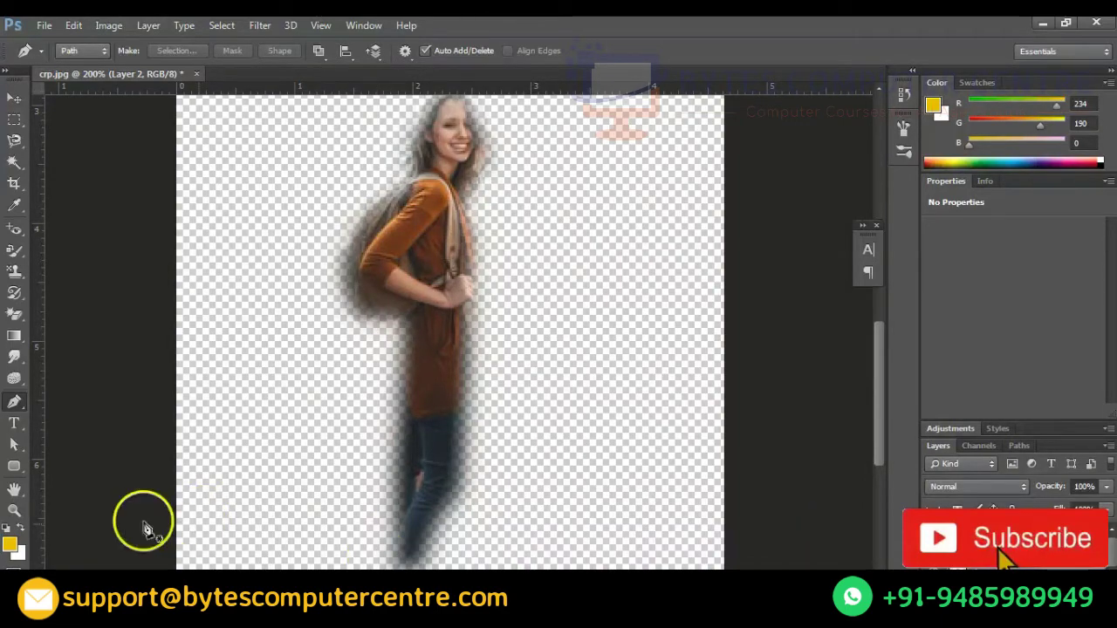
left_click(16, 554)
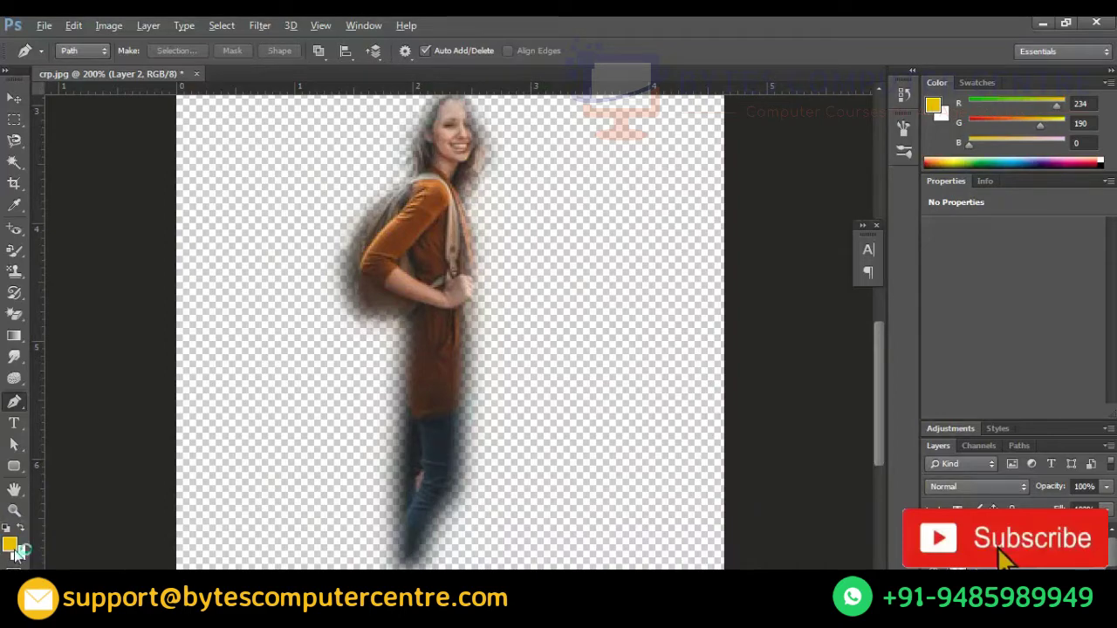
key("alt+BackSpace")
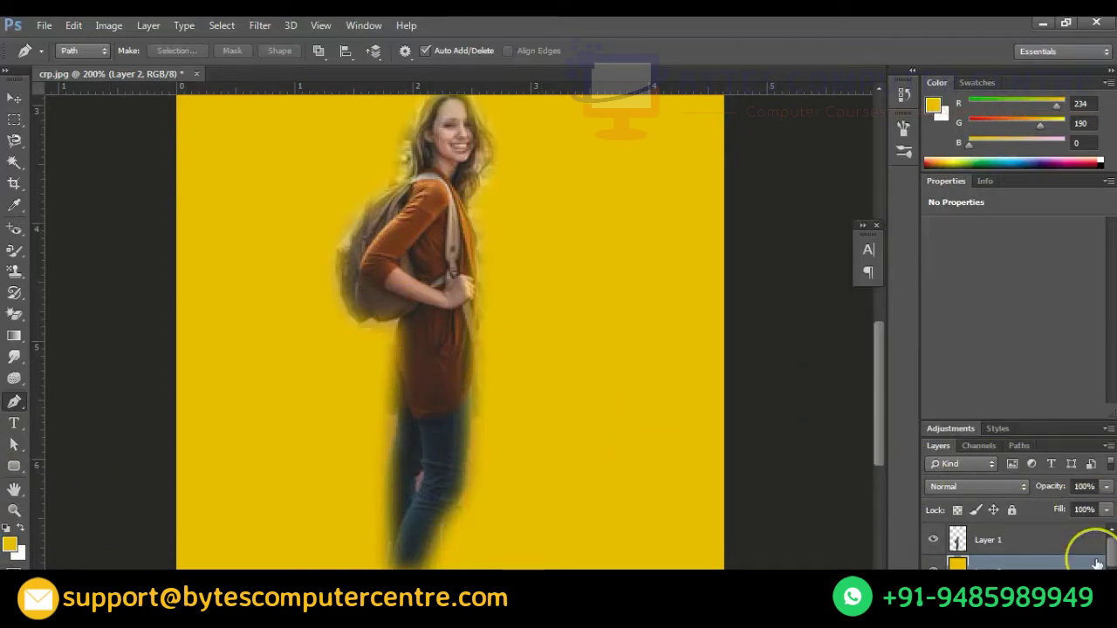
Clear the yellow fill and undo back to the active selection around the woman on the Background layer.
key("Delete")
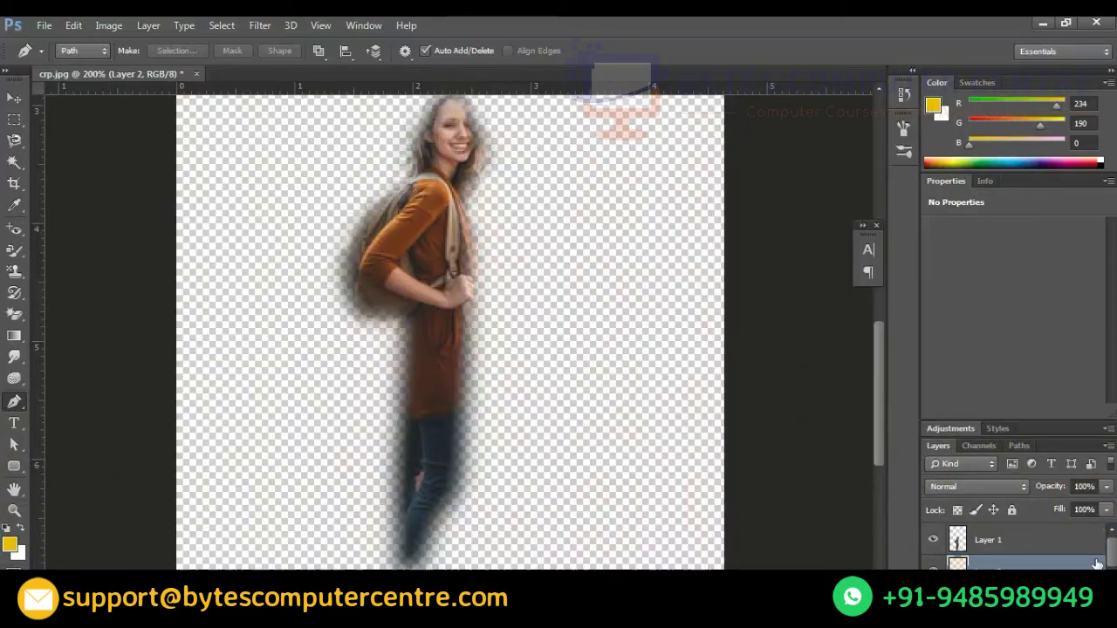
key("ctrl+alt+z")
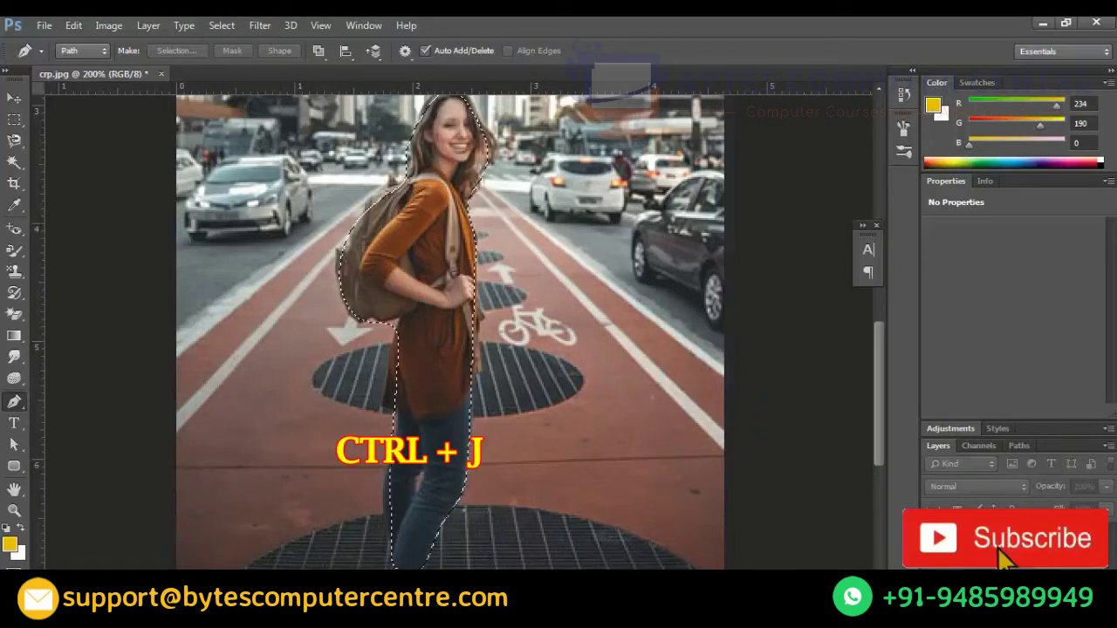
Copy the selected woman to a new layer, and hide and reshow the Background layer to check the cutout.
key("ctrl+j")
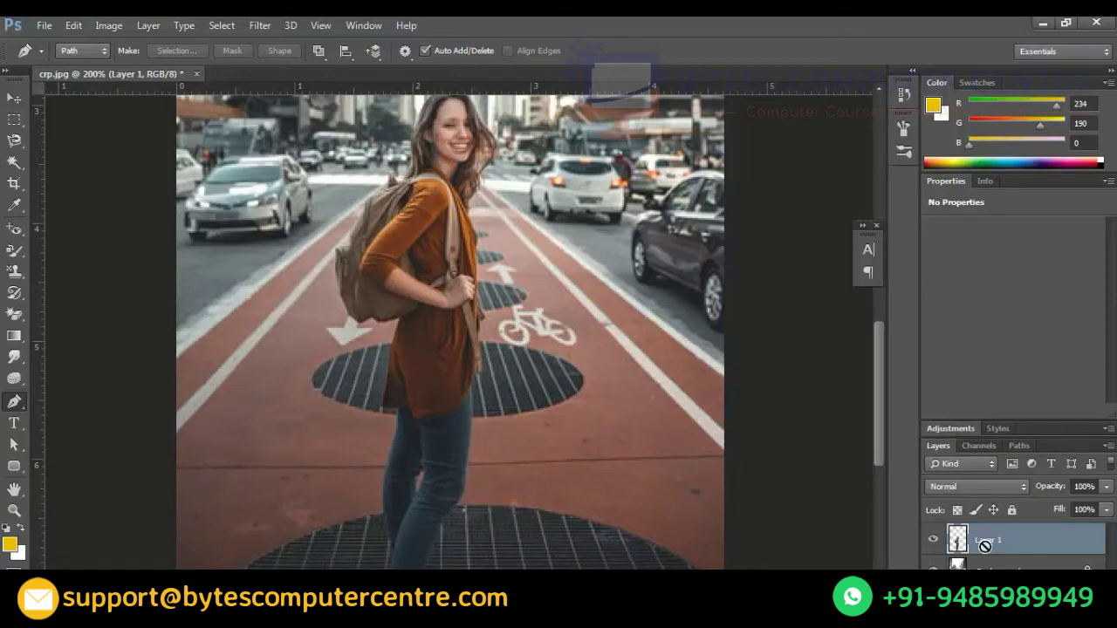
left_click_drag(984, 547, 934, 563)
left_click(935, 570)
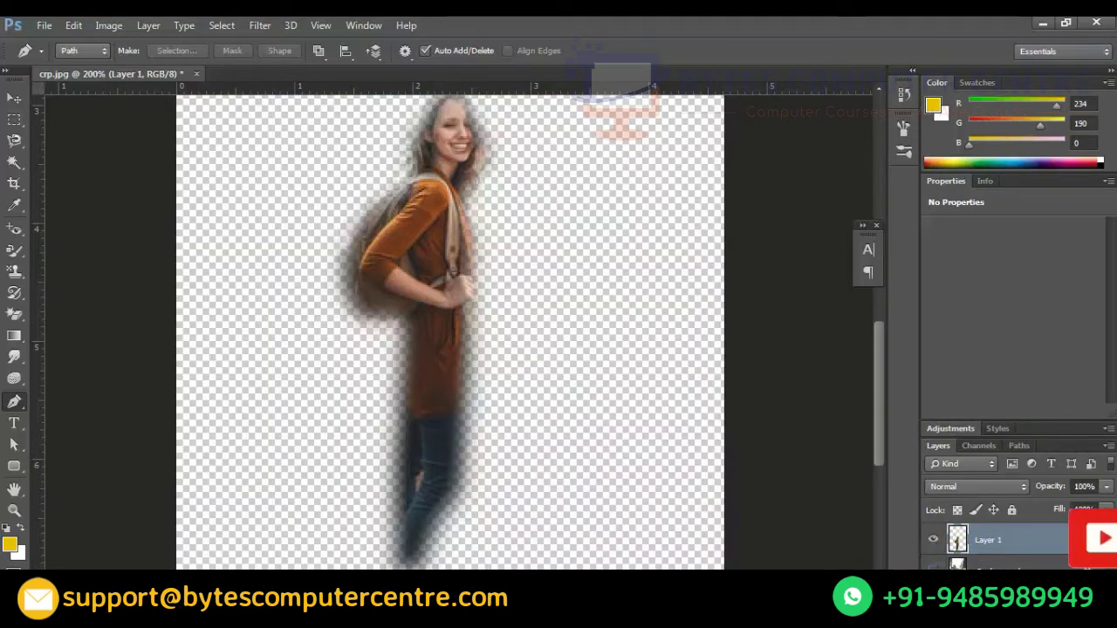
left_click(935, 568)
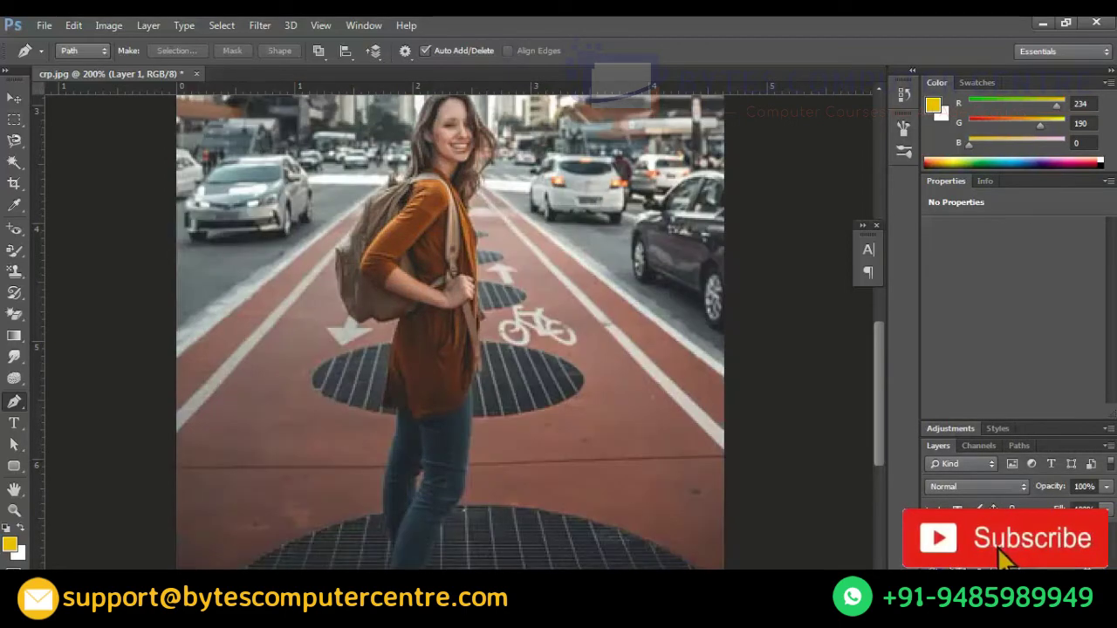
Hide and reshow Layer 1 to compare the cut-out woman with the original photo.
left_click(934, 539)
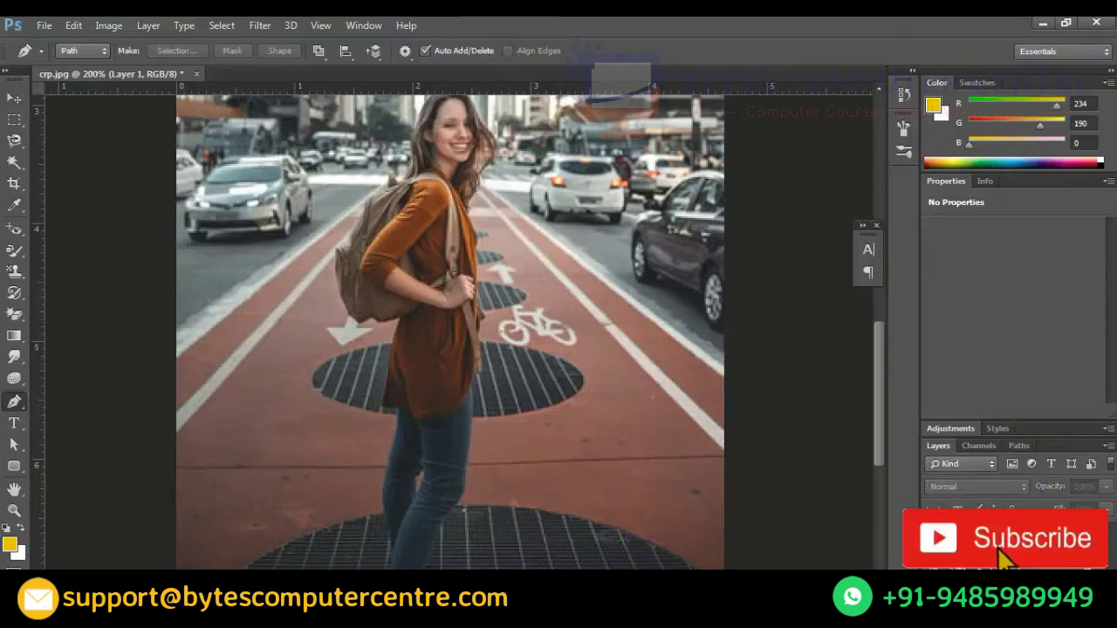
left_click(935, 538)
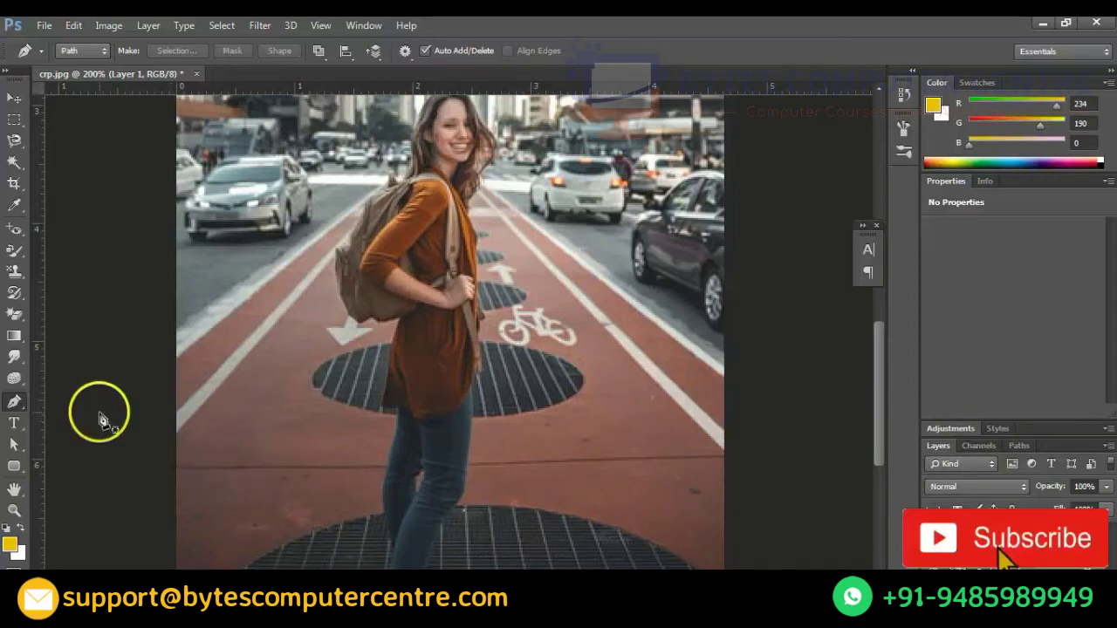
Examine the available Pen tool variants, the path selection tools and the Pen tool's drawing mode options.
left_click(25, 409)
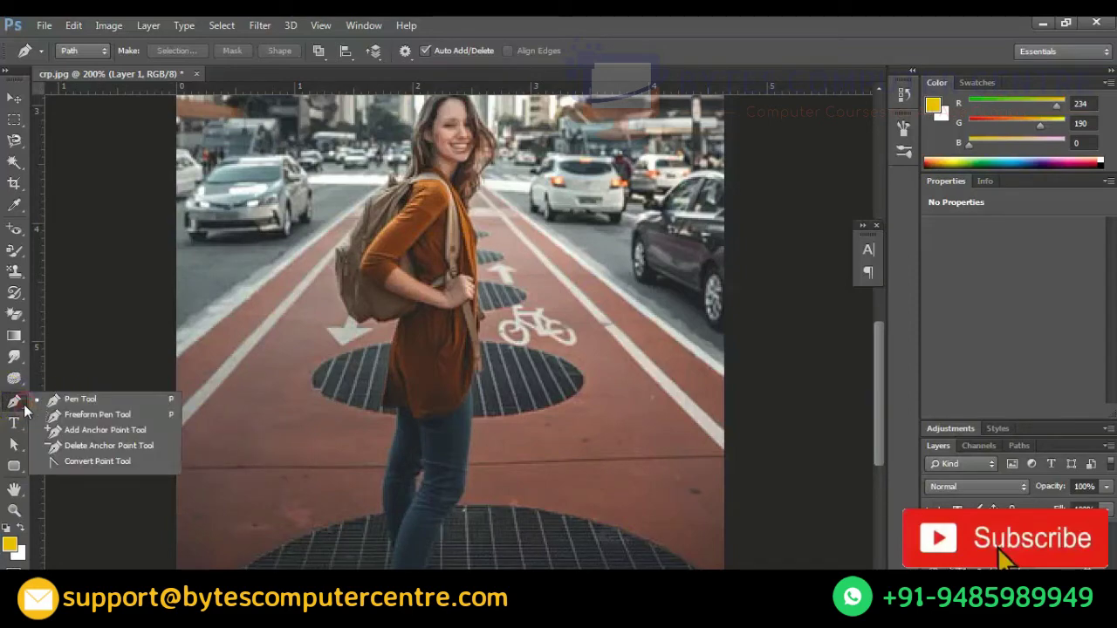
left_click(25, 408)
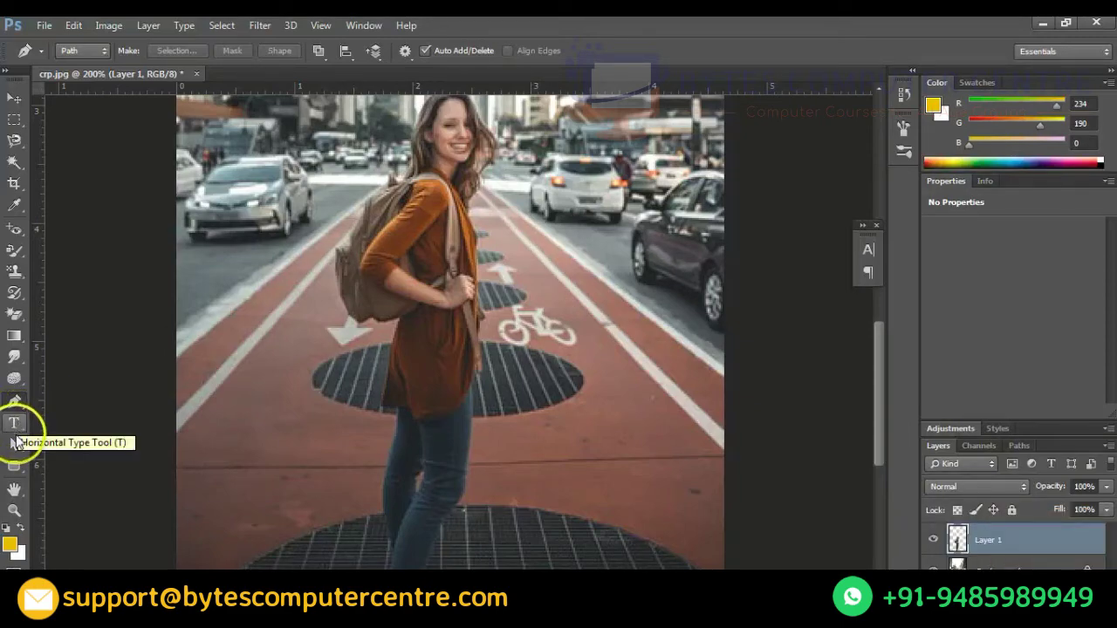
left_click(15, 445)
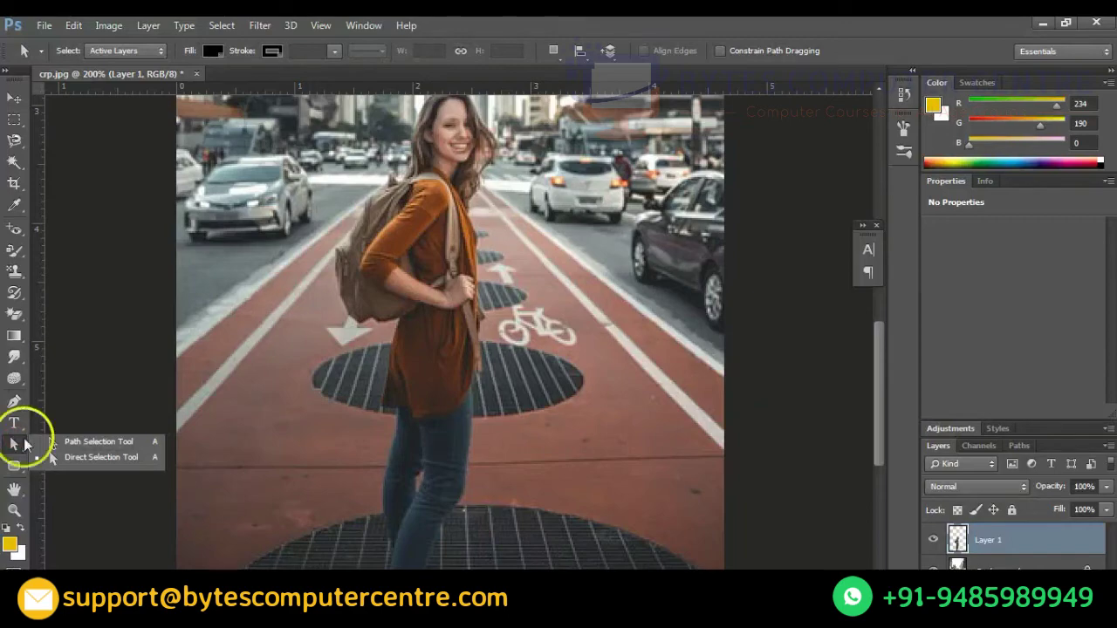
left_click(69, 461)
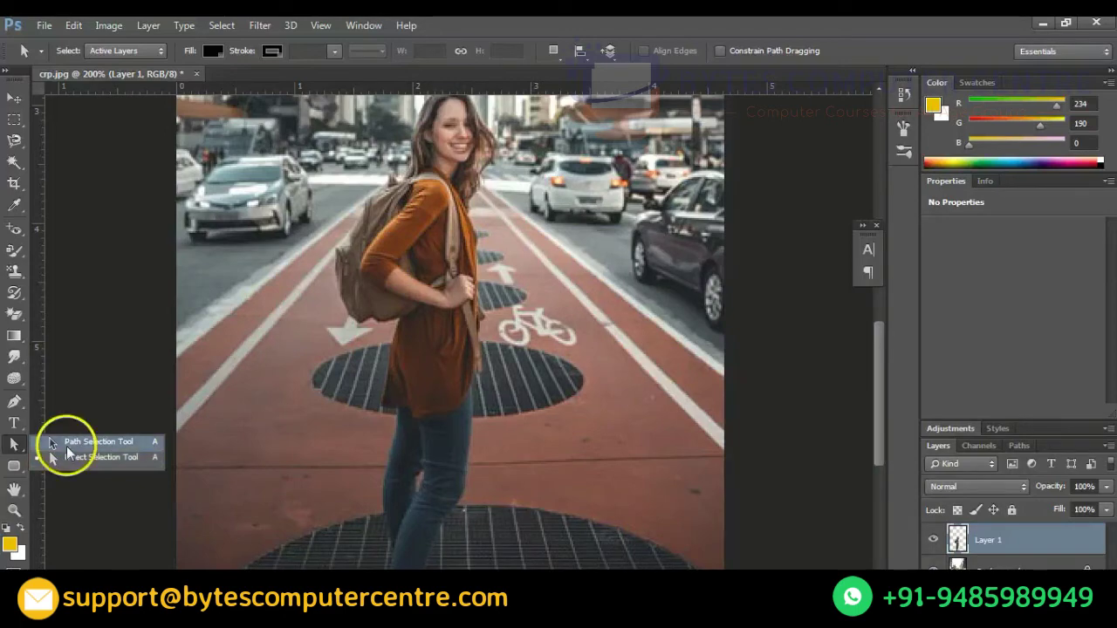
left_click(15, 404)
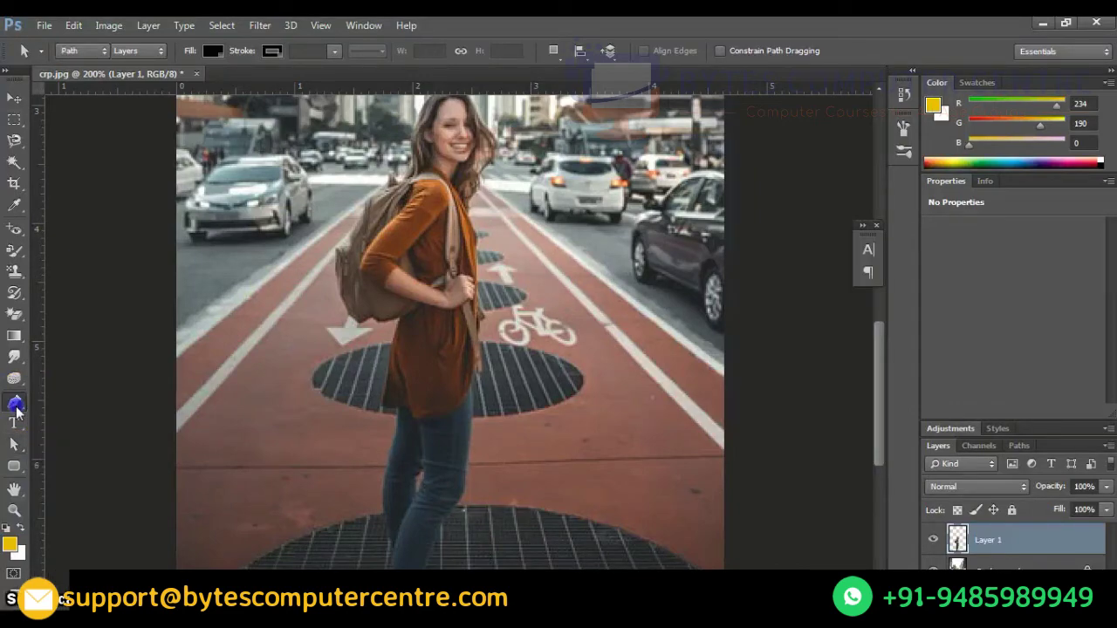
left_click(79, 51)
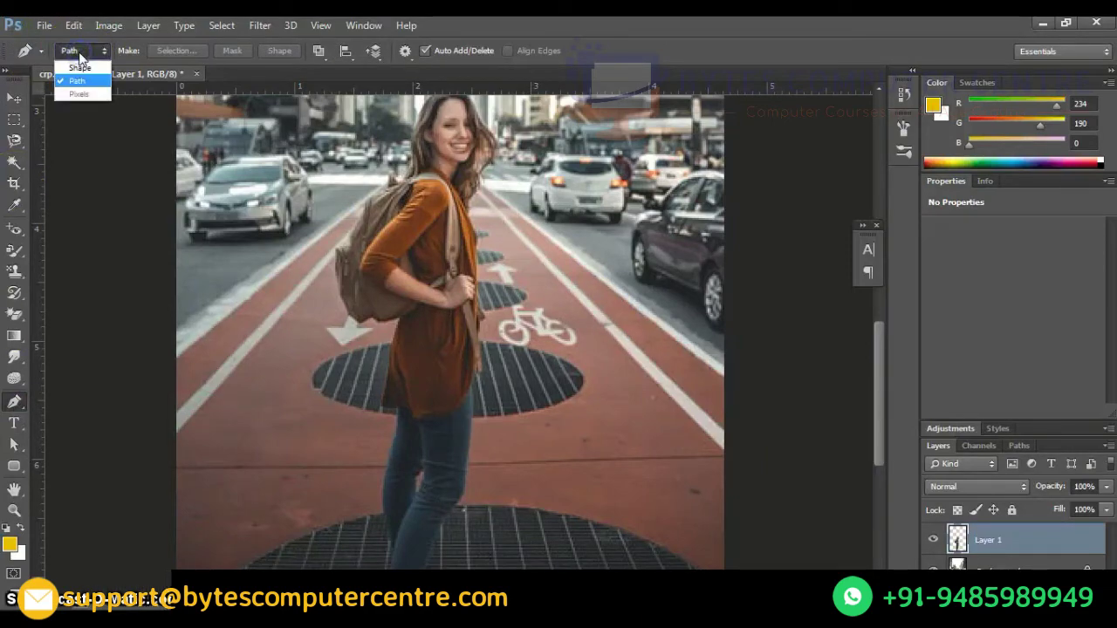
left_click(14, 449)
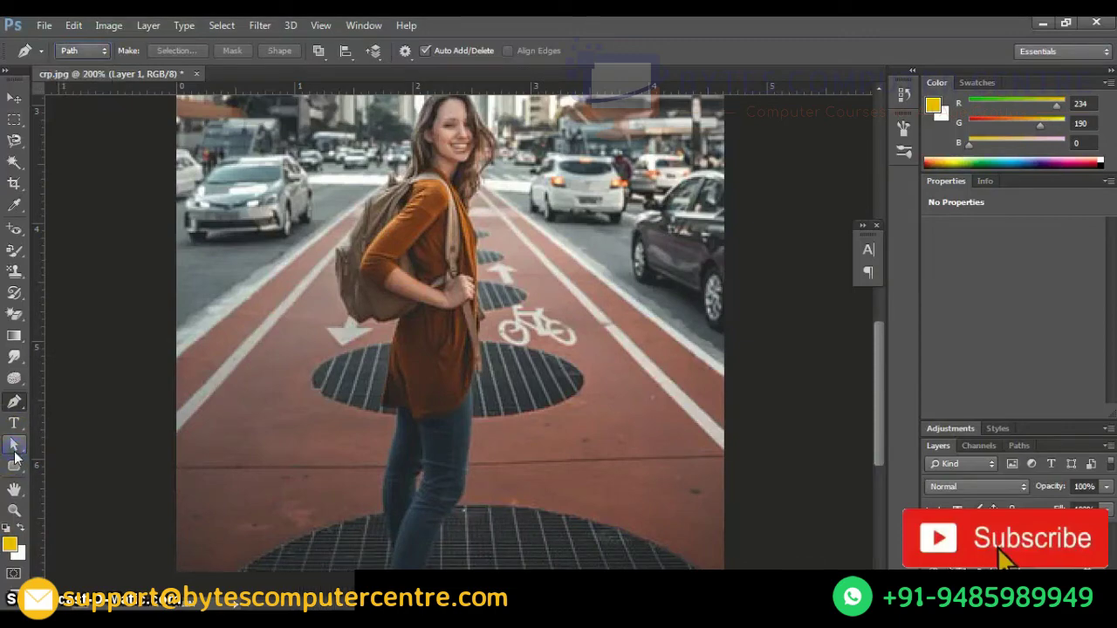